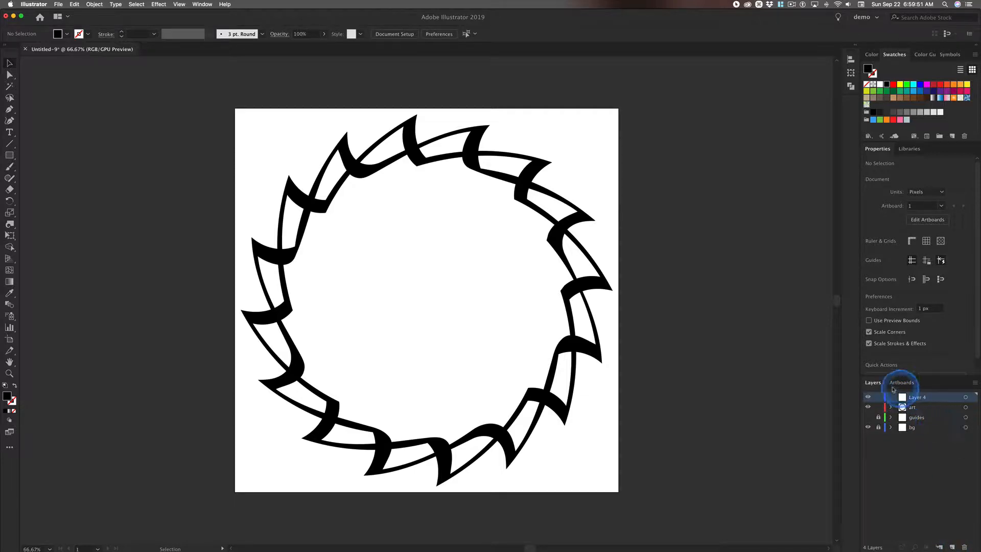
Hide the existing art layer and rename it test, and rename the empty Layer 4 as art
{"action": "left_click", "coordinate": [868, 408]}
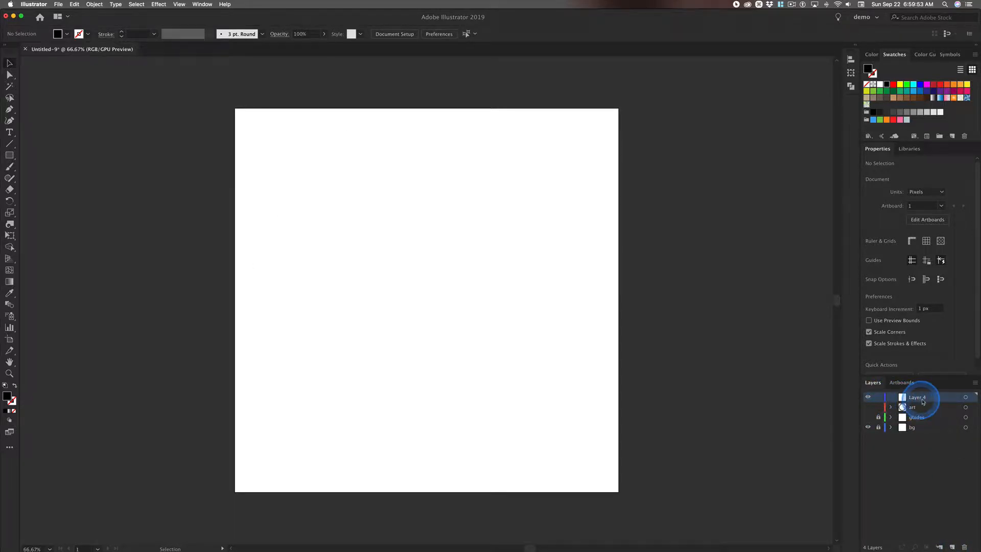
{"action": "double_click", "coordinate": [917, 398]}
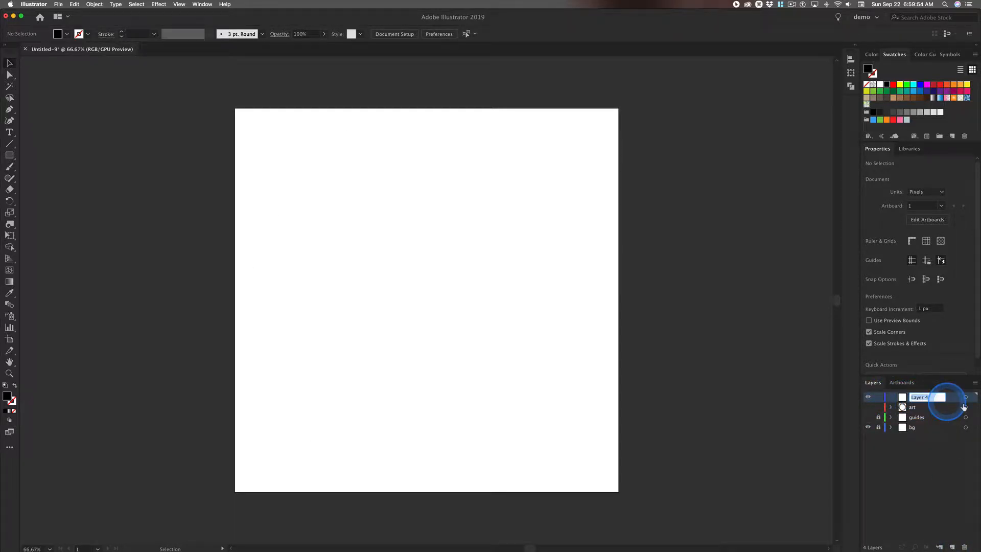
{"action": "double_click", "coordinate": [913, 407]}
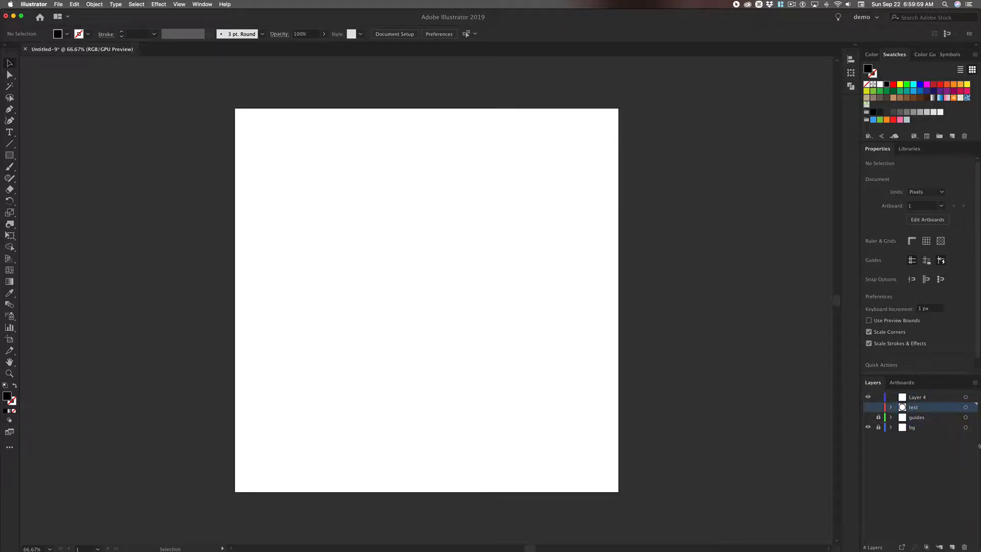
{"action": "double_click", "coordinate": [922, 397]}
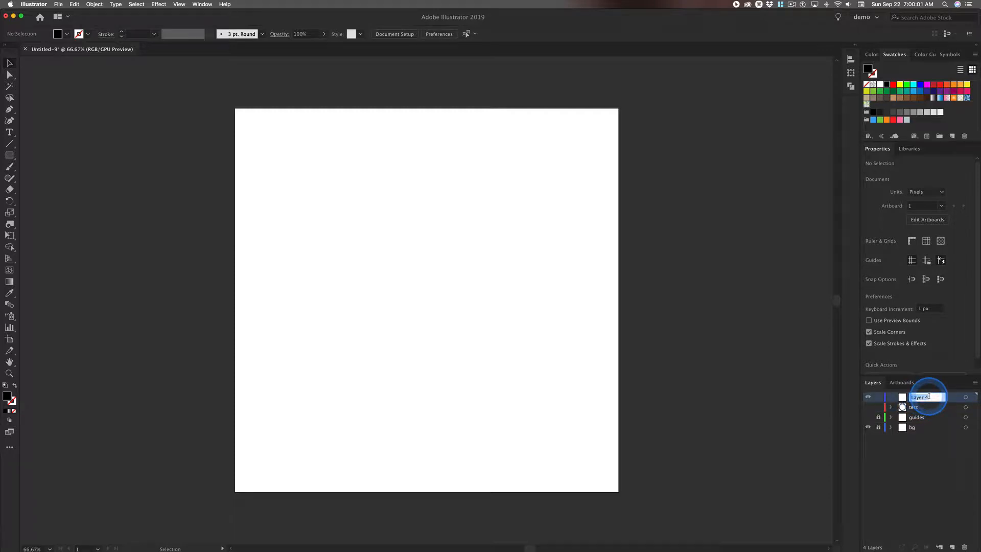
{"action": "left_click", "coordinate": [929, 397], "text": "shift"}
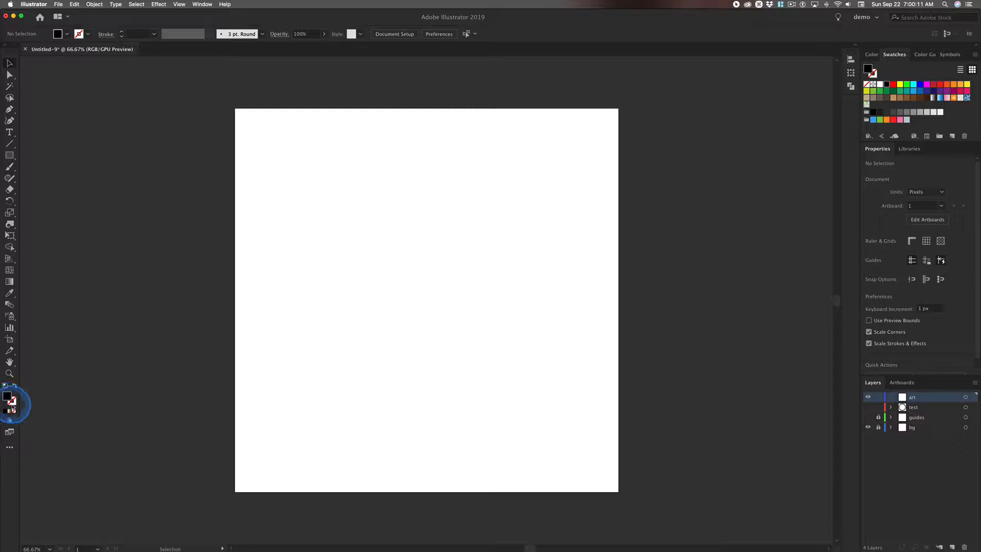
Show the guides layer and draw a 685 px square centred on the guides' intersection, with no fill and a black stroke
{"action": "left_click", "coordinate": [15, 387]}
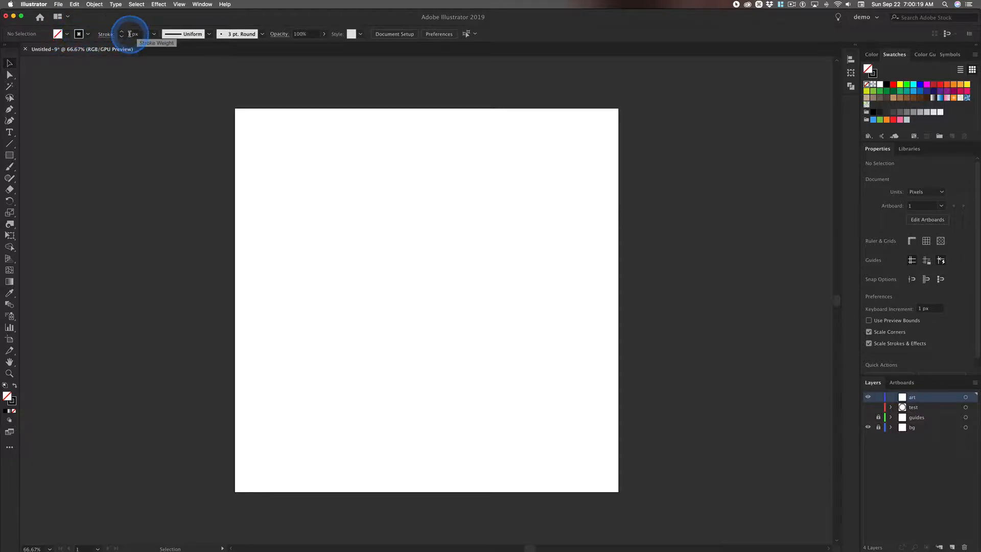
{"action": "left_click", "coordinate": [9, 157]}
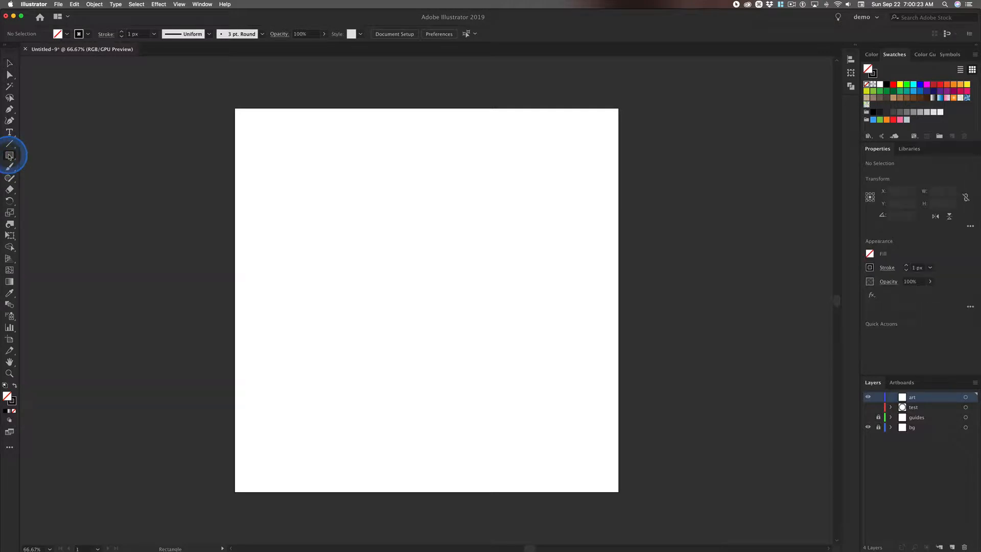
{"action": "left_click", "coordinate": [867, 417]}
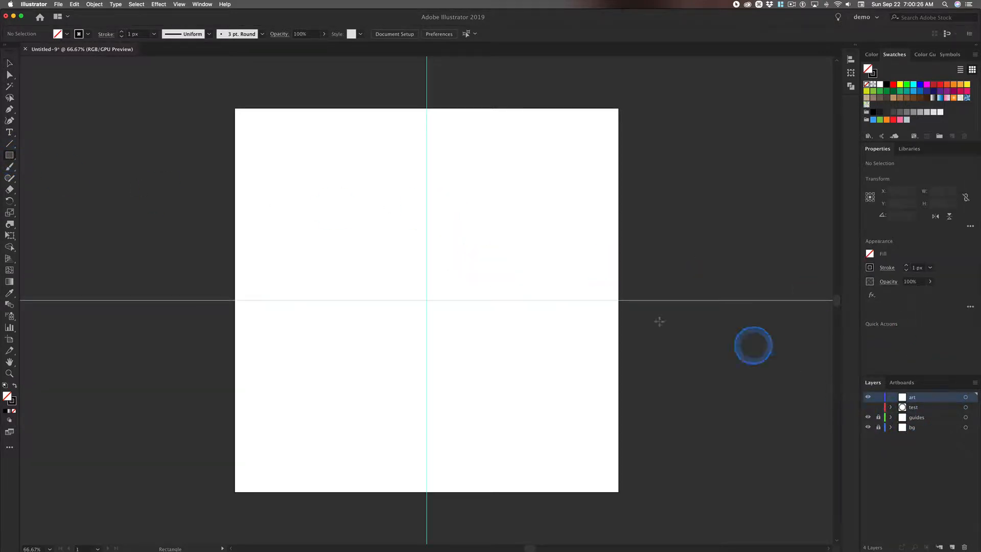
{"action": "left_click_drag", "start_coordinate": [426, 301], "coordinate": [426, 300]}
{"action": "left_click", "coordinate": [426, 300], "text": "alt"}
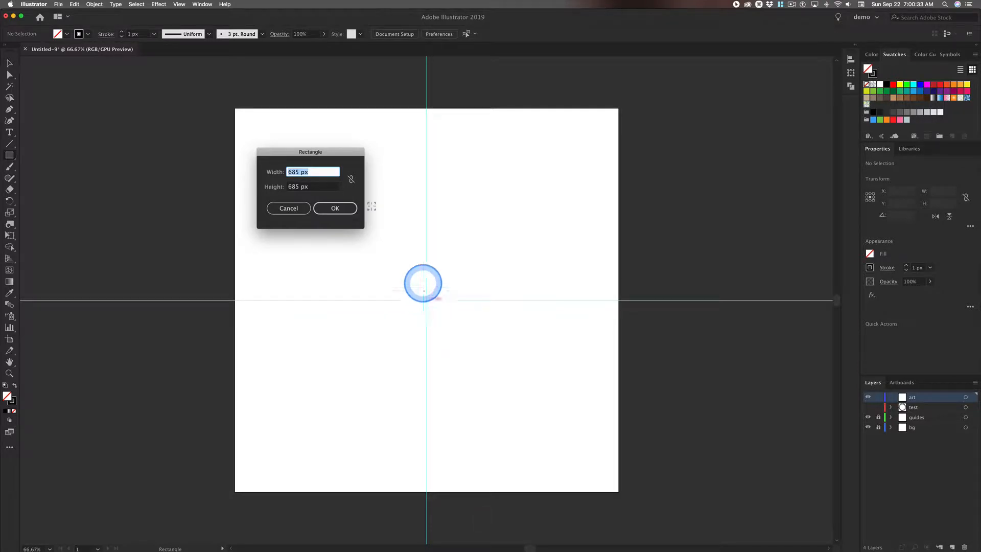
{"action": "left_click", "coordinate": [292, 179]}
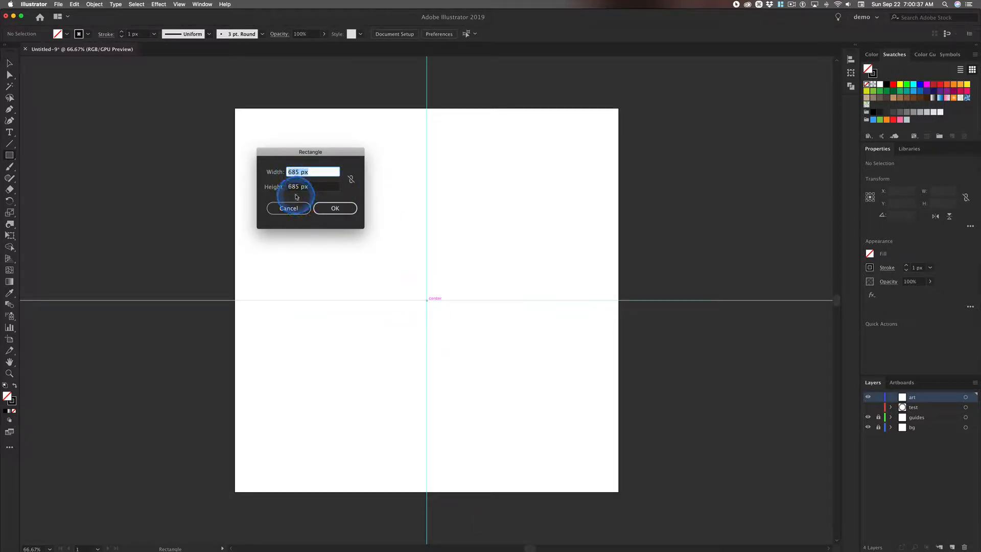
{"action": "left_click", "coordinate": [335, 211]}
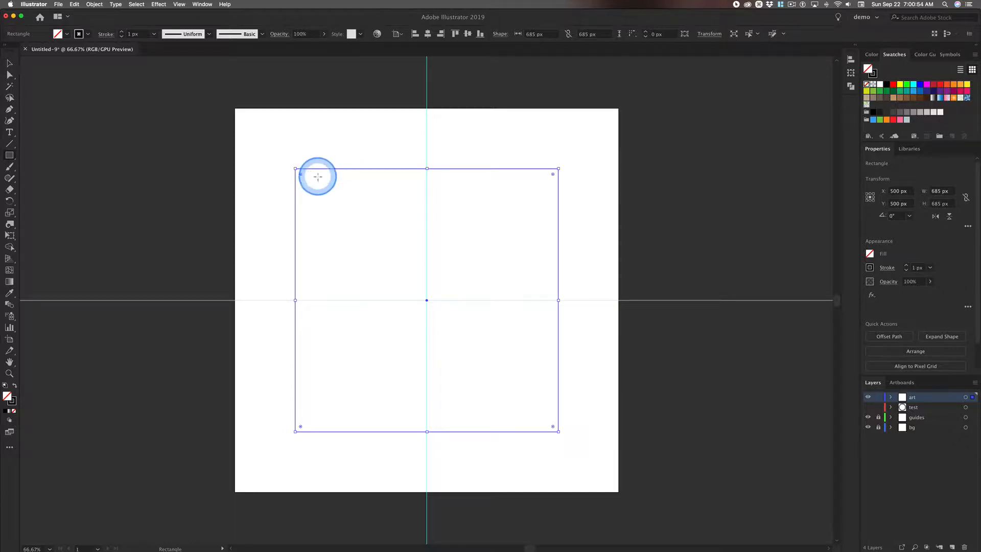
Bring up the Stroke settings with all options expanded and place them clear of the square
{"action": "left_click", "coordinate": [9, 63]}
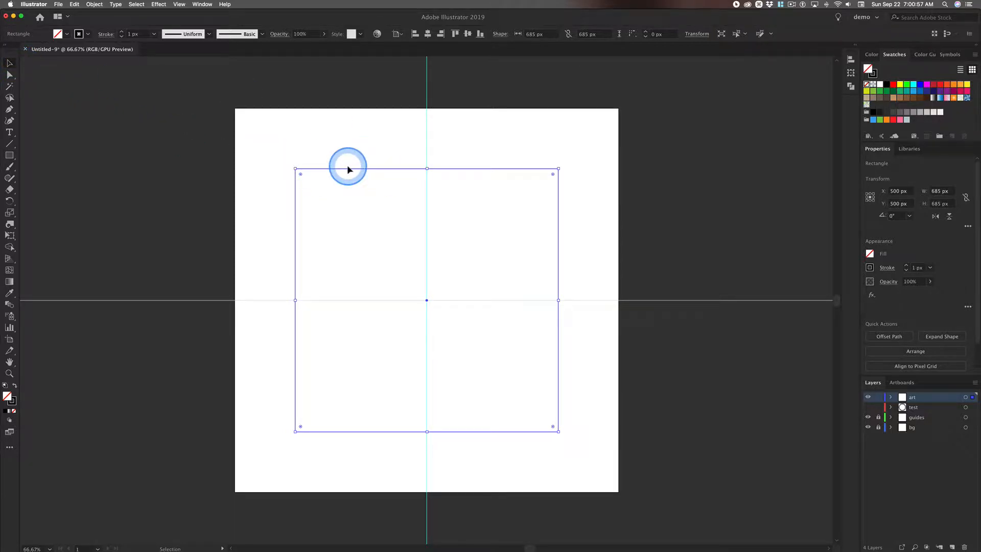
{"action": "left_click", "coordinate": [202, 5]}
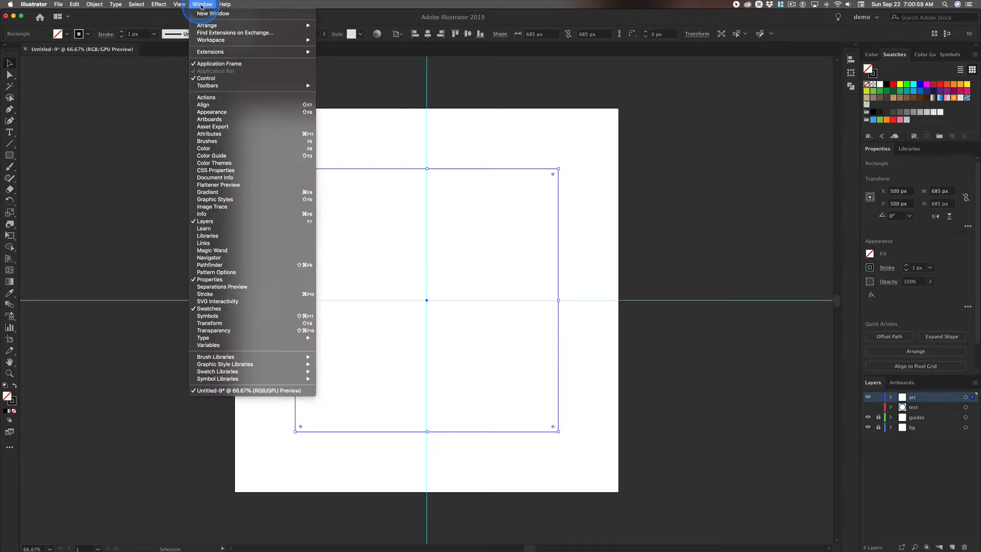
{"action": "left_click", "coordinate": [213, 295]}
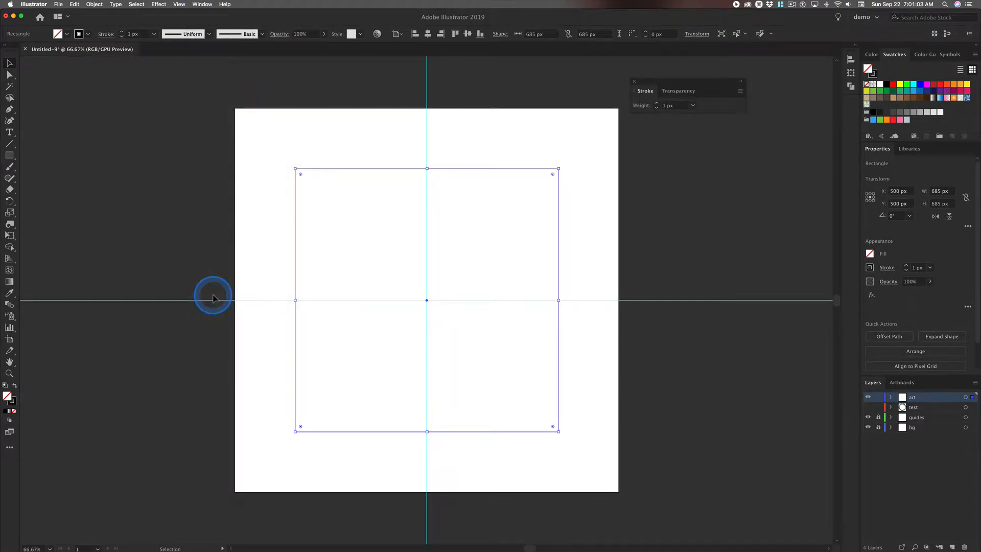
{"action": "mouse_move", "coordinate": [688, 87]}
{"action": "left_mouse_down"}
{"action": "mouse_move", "coordinate": [670, 84]}
{"action": "mouse_move", "coordinate": [611, 114]}
{"action": "mouse_move", "coordinate": [491, 129]}
{"action": "left_mouse_up"}
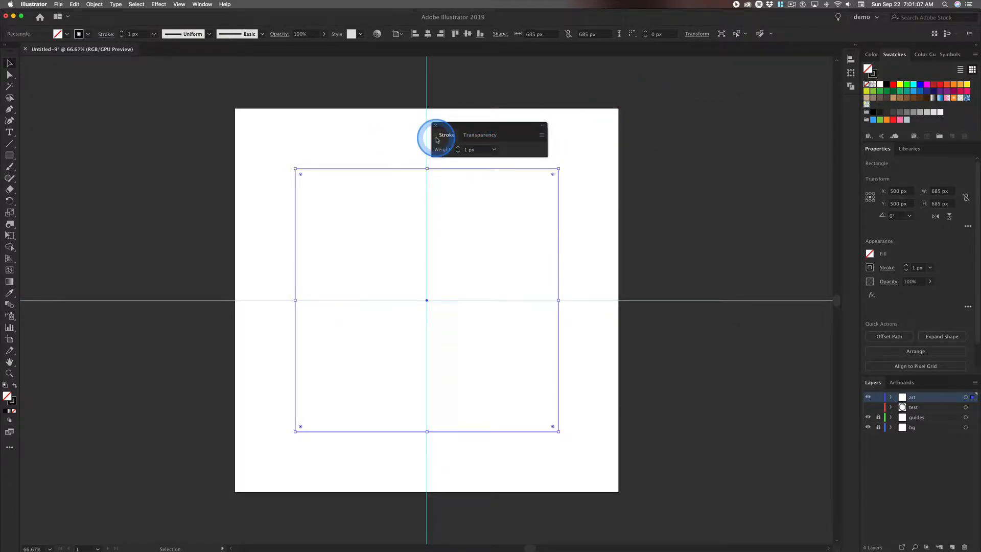
{"action": "key", "text": "ctrl"}
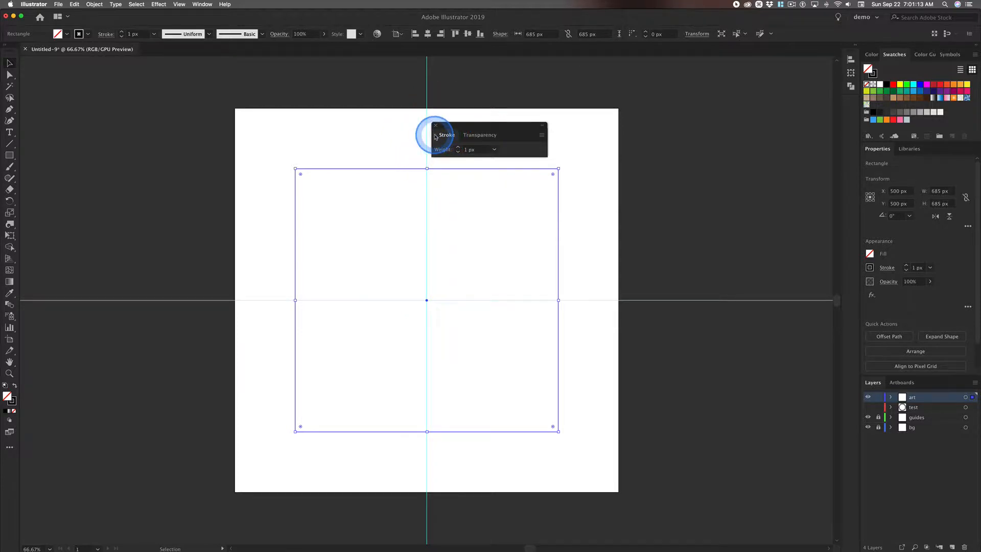
{"action": "left_click", "coordinate": [435, 136]}
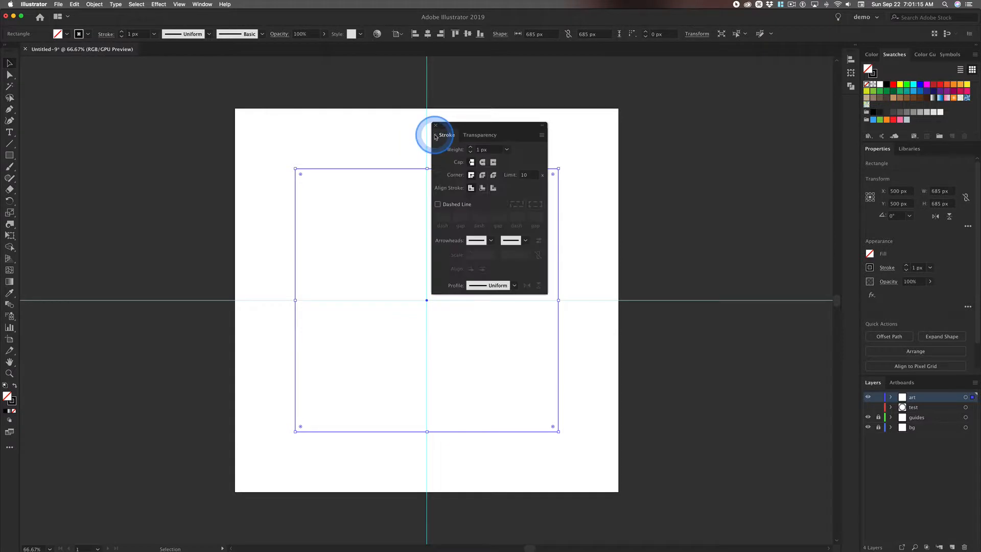
{"action": "left_click", "coordinate": [435, 135]}
{"action": "left_click", "coordinate": [434, 136]}
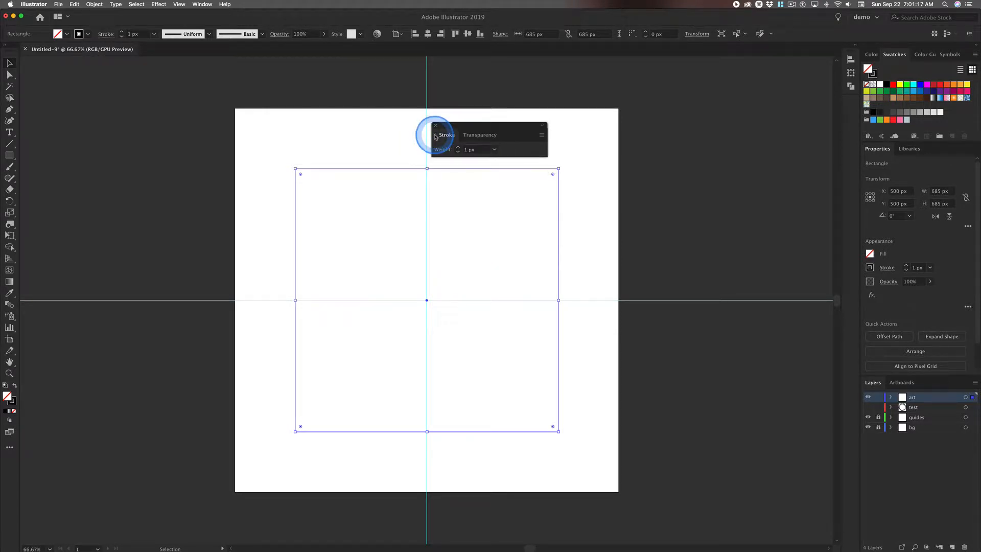
{"action": "left_click", "coordinate": [435, 136]}
{"action": "left_click", "coordinate": [434, 136]}
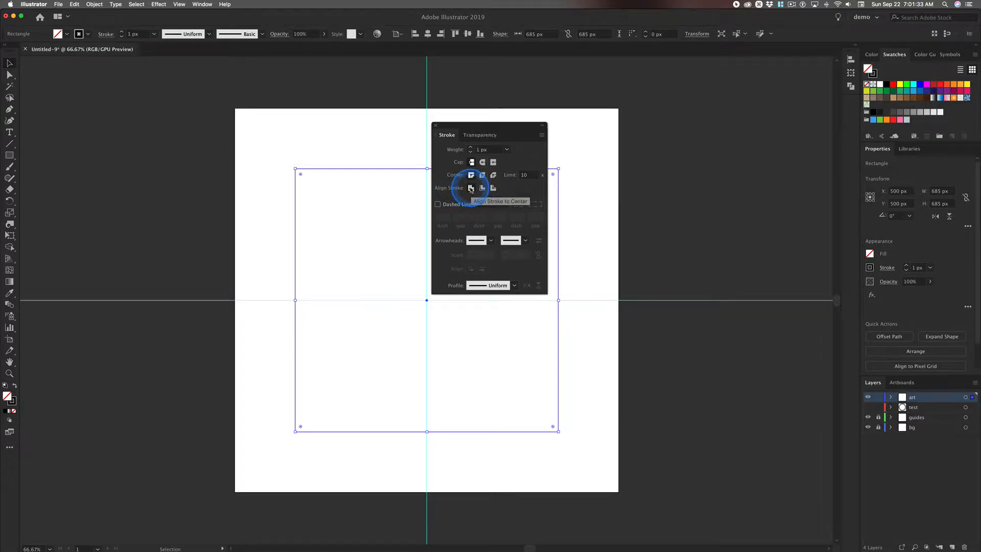
{"action": "left_click_drag", "start_coordinate": [468, 127], "coordinate": [651, 124]}
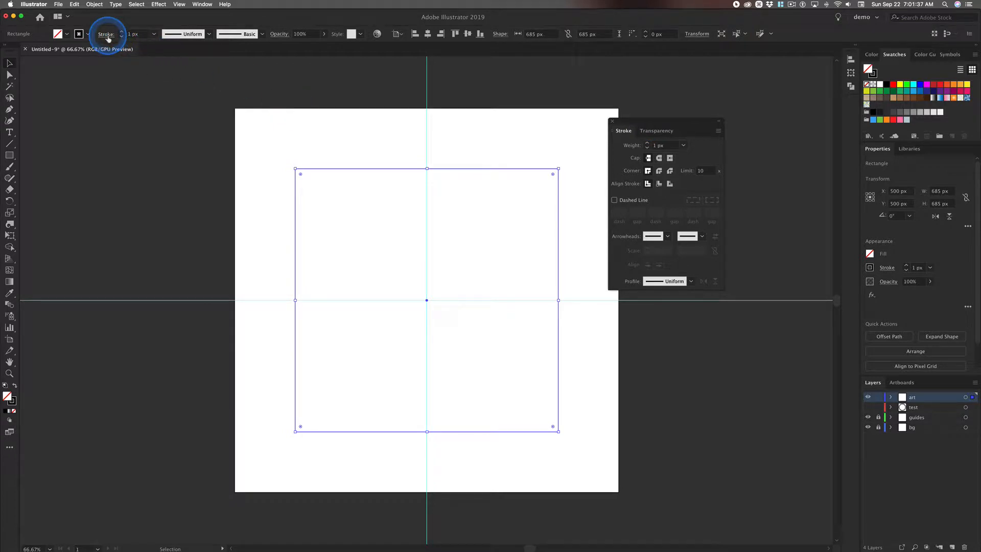
Set the square's stroke weight to 20 px and align the stroke to the inside
{"action": "left_click", "coordinate": [155, 35]}
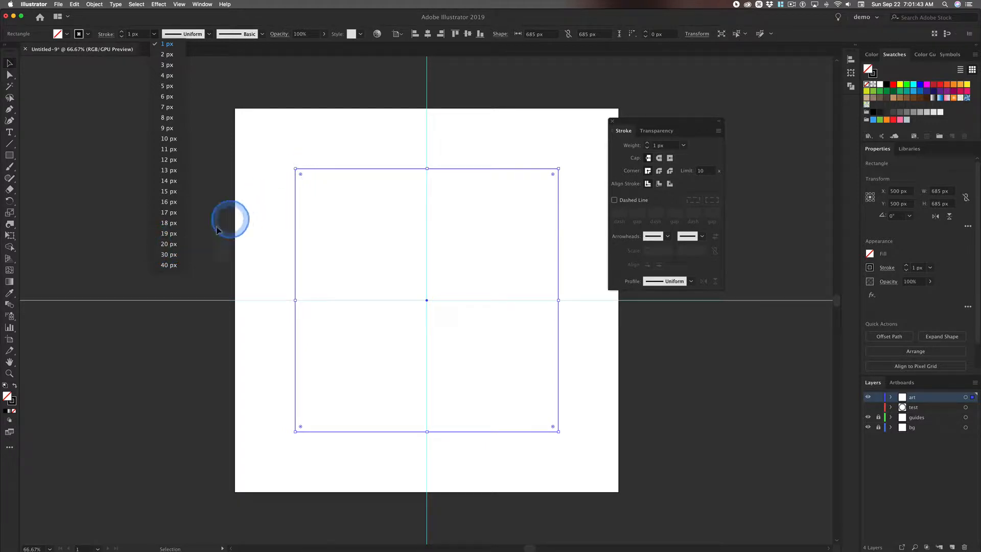
{"action": "left_click", "coordinate": [169, 244]}
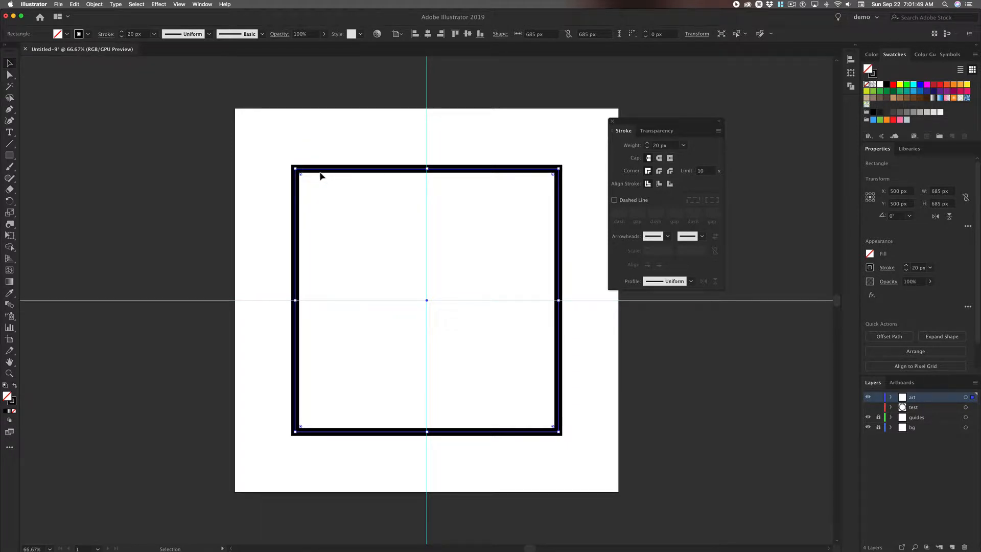
{"action": "left_click", "coordinate": [670, 184]}
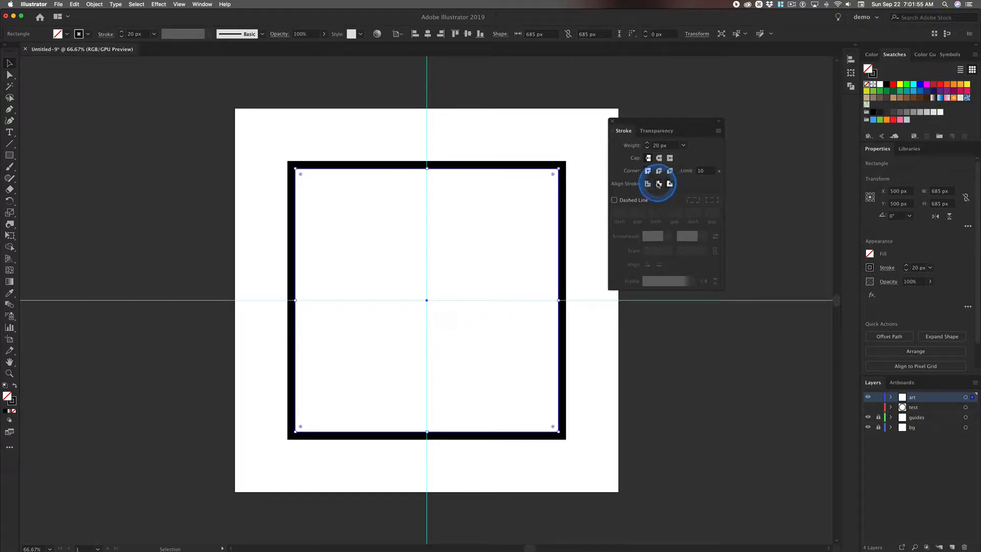
{"action": "left_click", "coordinate": [659, 184]}
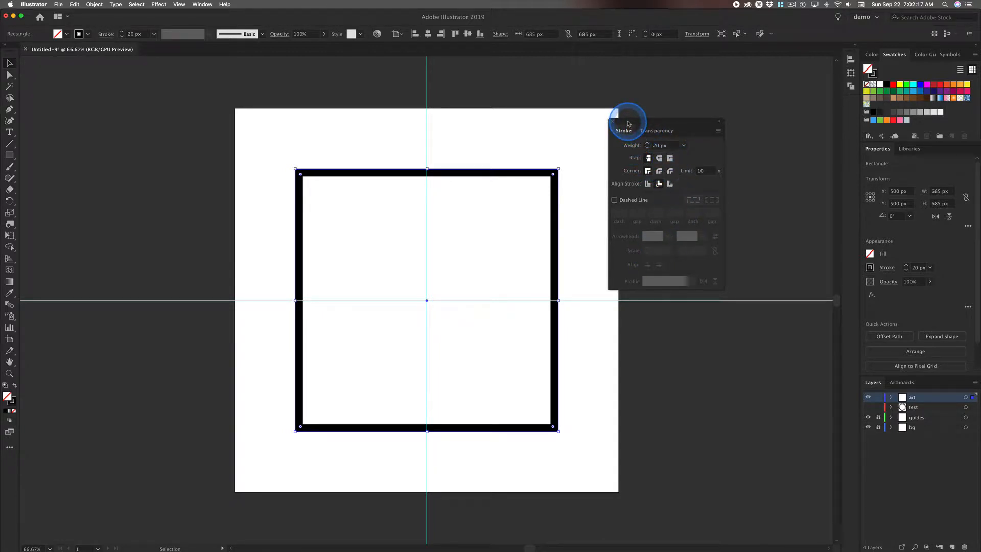
Dock the Stroke settings with the collapsed panels and save the layout as workspace demo, overwriting the existing one
{"action": "mouse_move", "coordinate": [628, 123]}
{"action": "left_mouse_down"}
{"action": "mouse_move", "coordinate": [656, 102]}
{"action": "mouse_move", "coordinate": [741, 124]}
{"action": "mouse_move", "coordinate": [812, 101]}
{"action": "mouse_move", "coordinate": [851, 103]}
{"action": "left_mouse_up"}
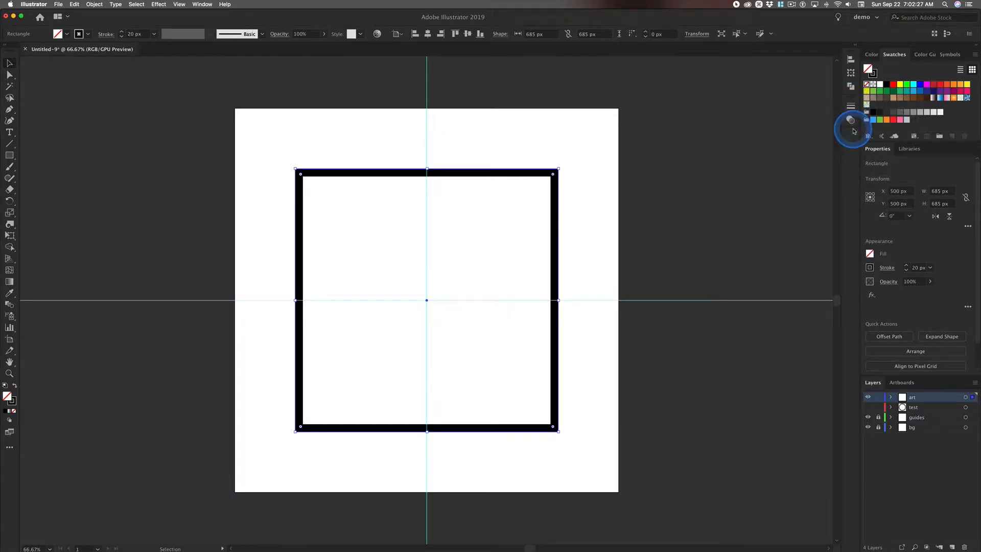
{"action": "left_click", "coordinate": [866, 18]}
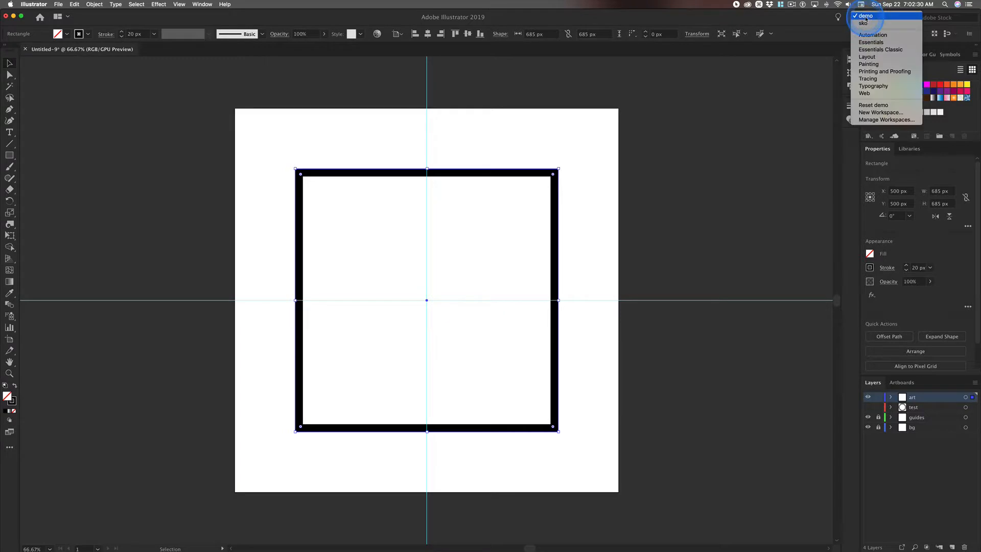
{"action": "left_click", "coordinate": [874, 112]}
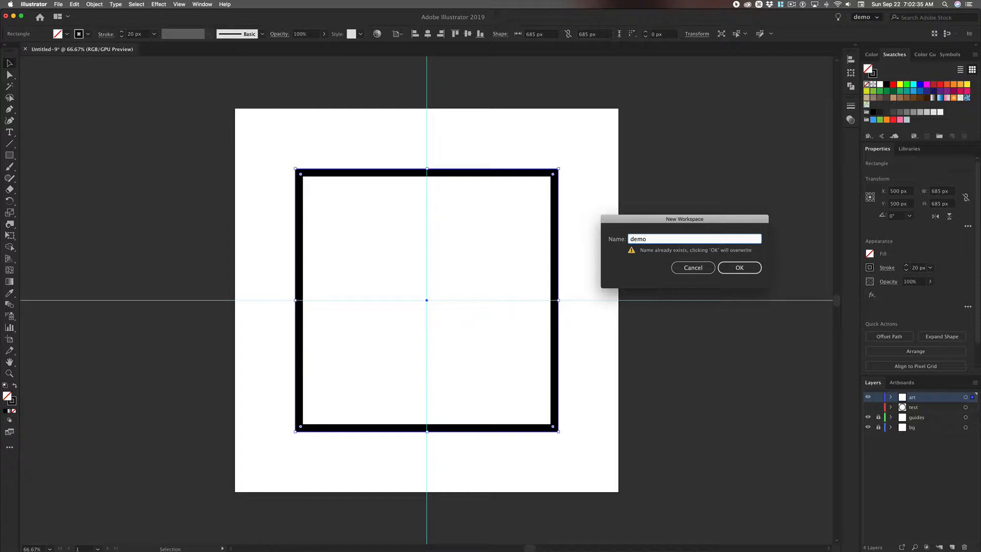
{"action": "key", "text": "Return"}
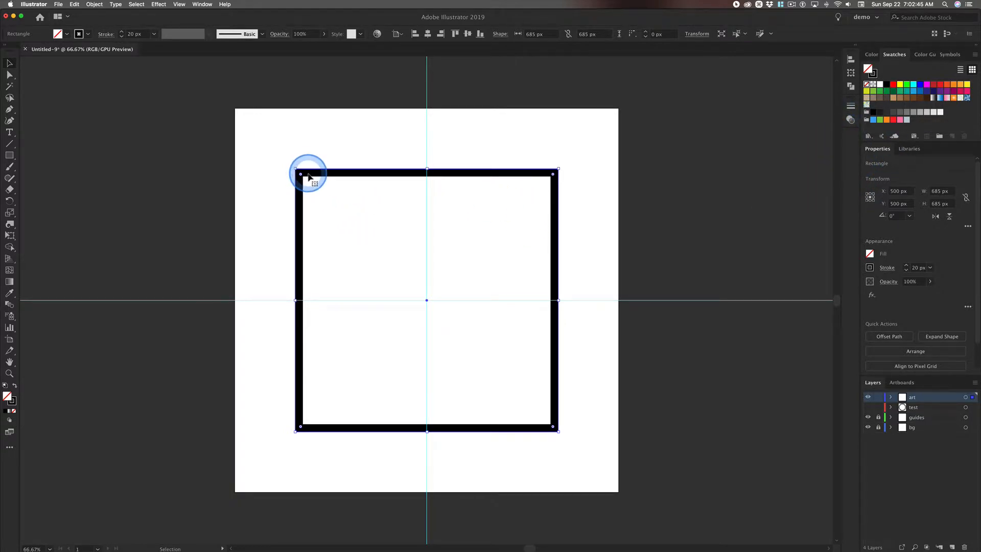
Hide the guides layer, duplicate the square in place in front and rotate the copy 45°
{"action": "left_click", "coordinate": [868, 418]}
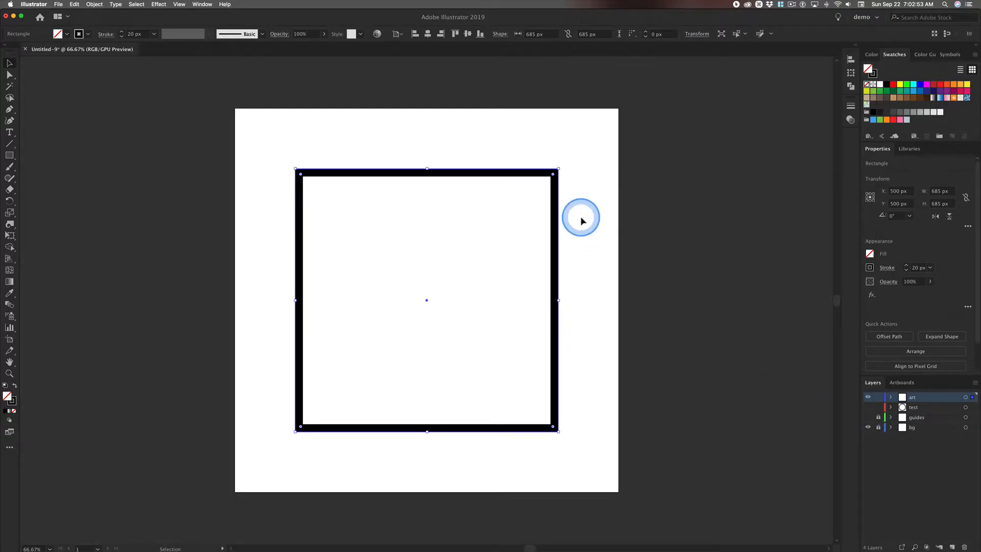
{"action": "key", "text": "super+c"}
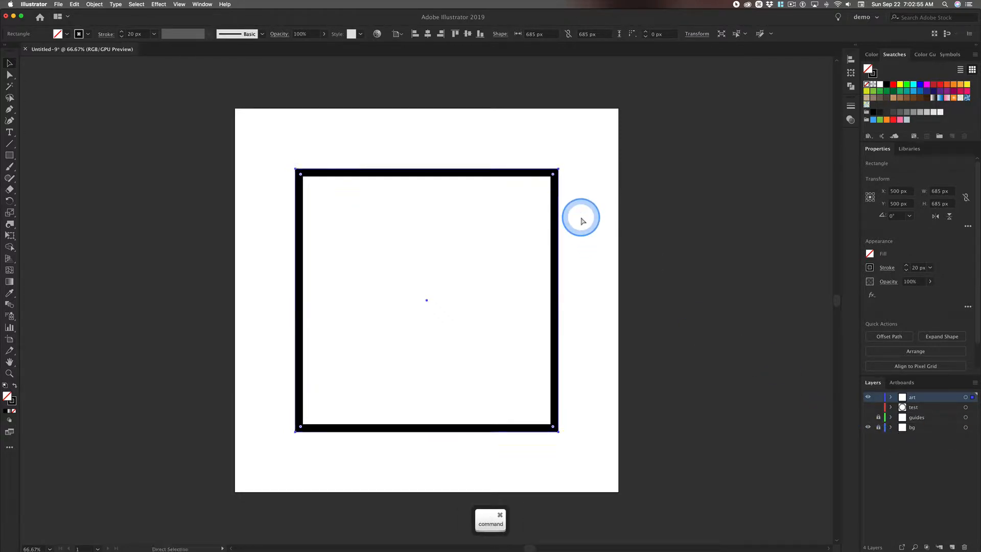
{"action": "key", "text": "super+f"}
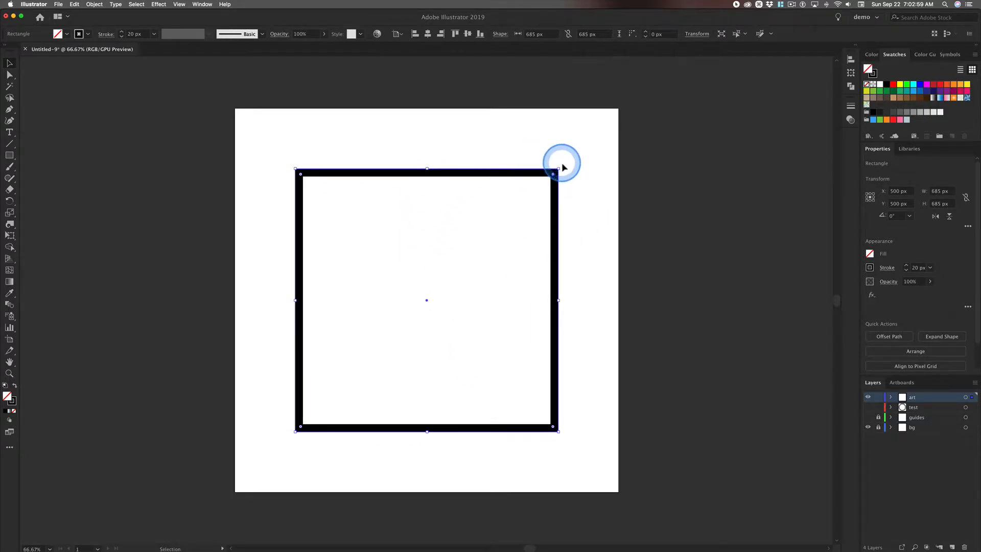
{"action": "left_click_drag", "start_coordinate": [562, 164], "coordinate": [448, 116]}
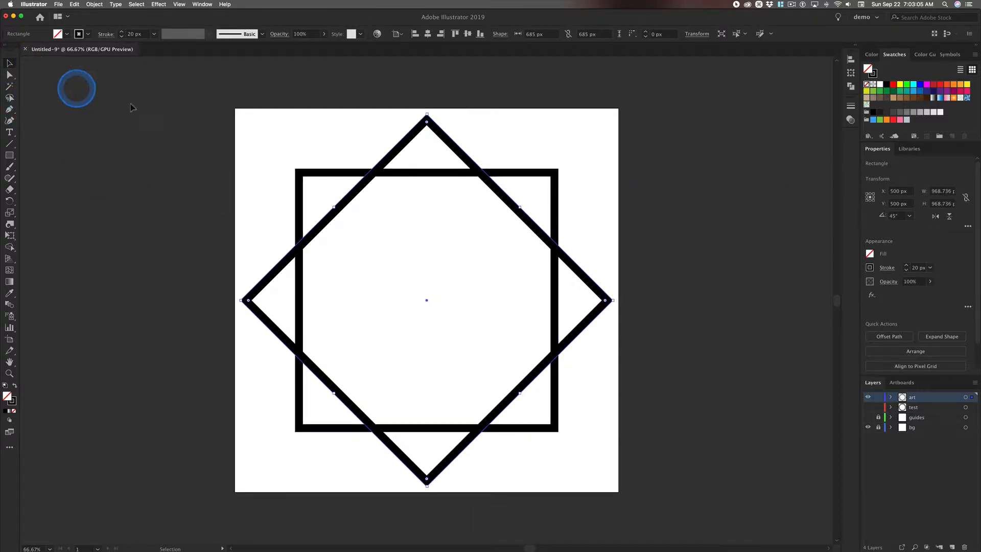
{"action": "left_click", "coordinate": [173, 109]}
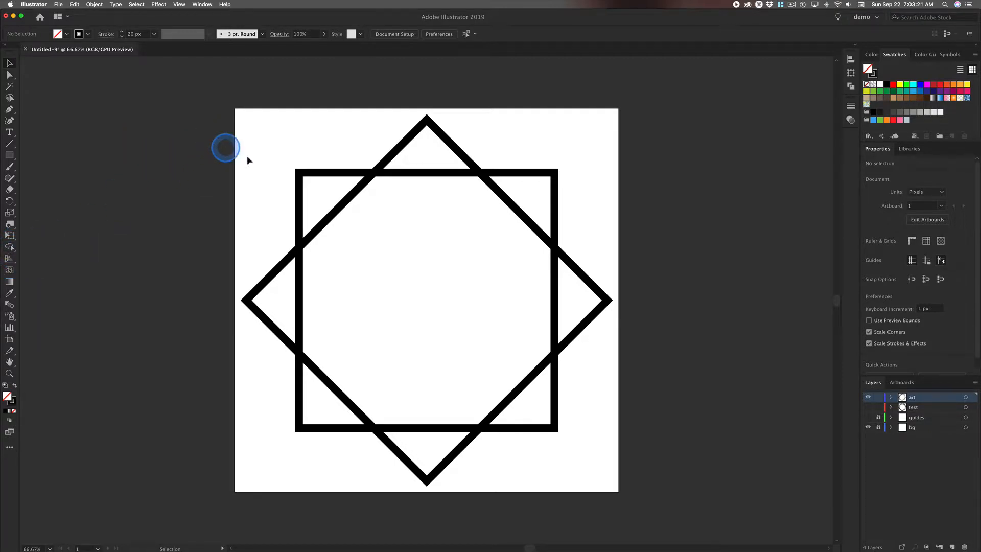
Expand the appearance of both squares to convert their strokes into filled compound paths
{"action": "left_click_drag", "start_coordinate": [488, 258], "coordinate": [682, 452]}
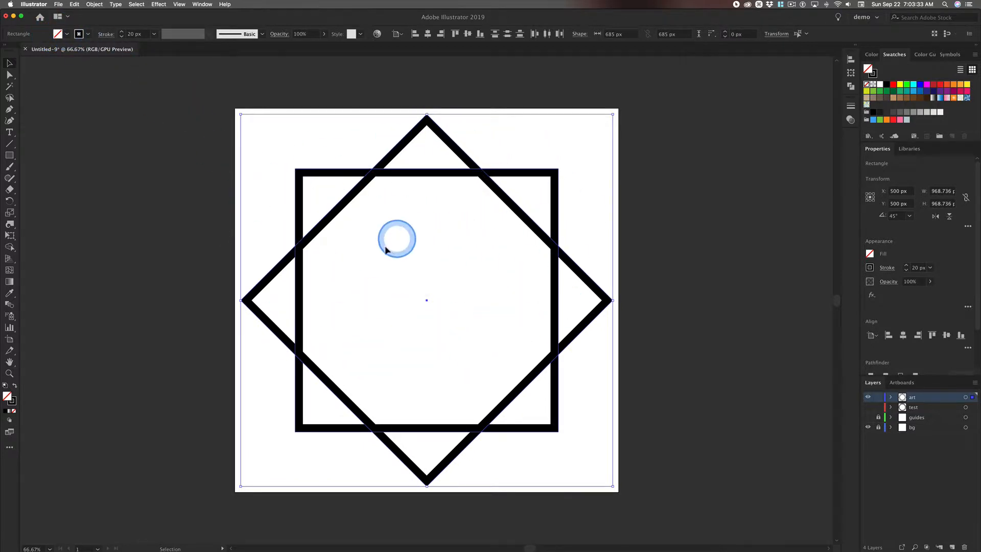
{"action": "left_click", "coordinate": [96, 4]}
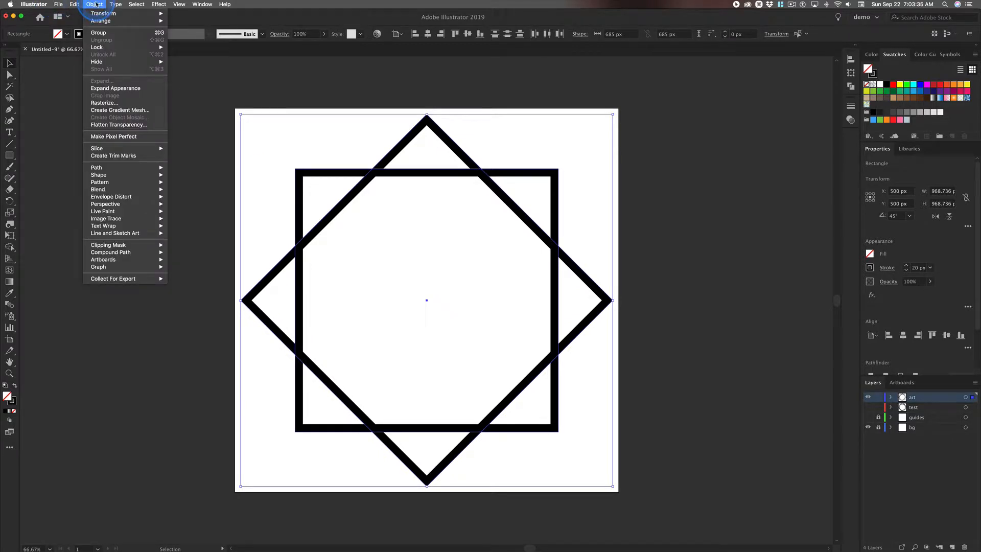
{"action": "left_click", "coordinate": [122, 90]}
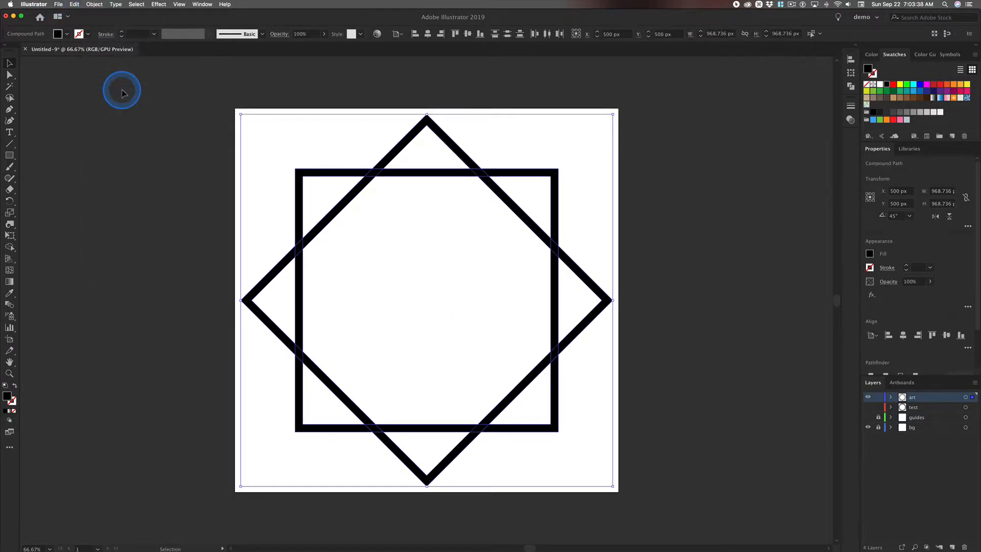
{"action": "left_click", "coordinate": [96, 4]}
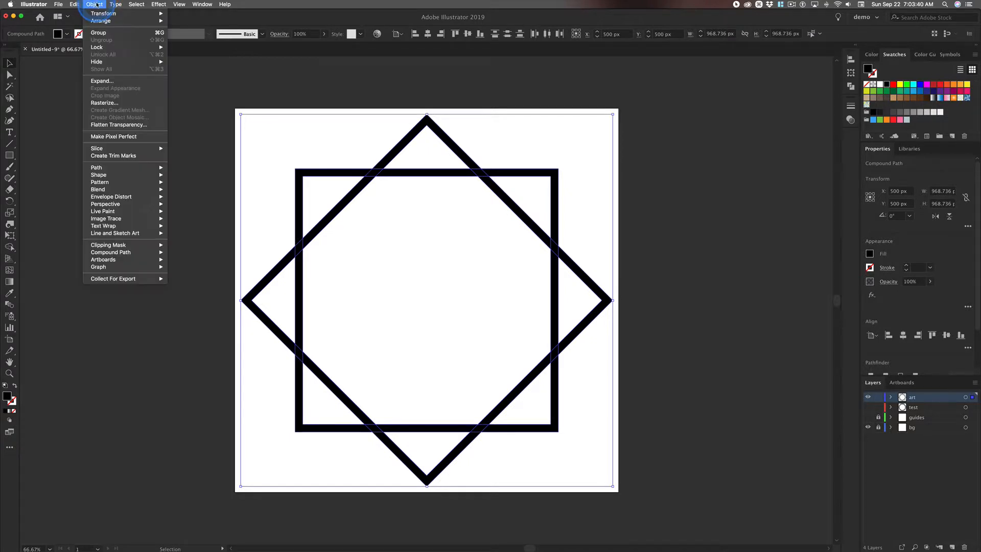
{"action": "left_click", "coordinate": [106, 85]}
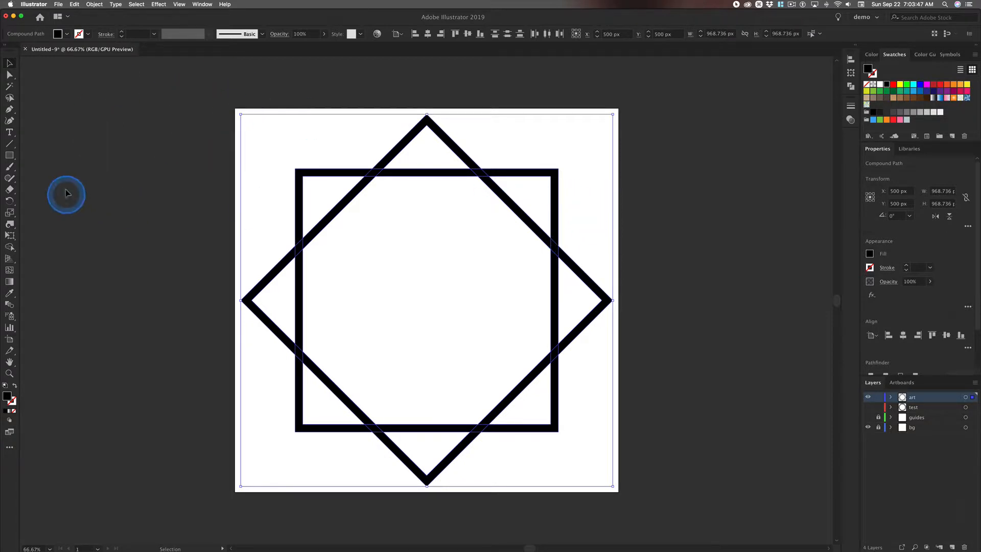
{"action": "left_click", "coordinate": [136, 172]}
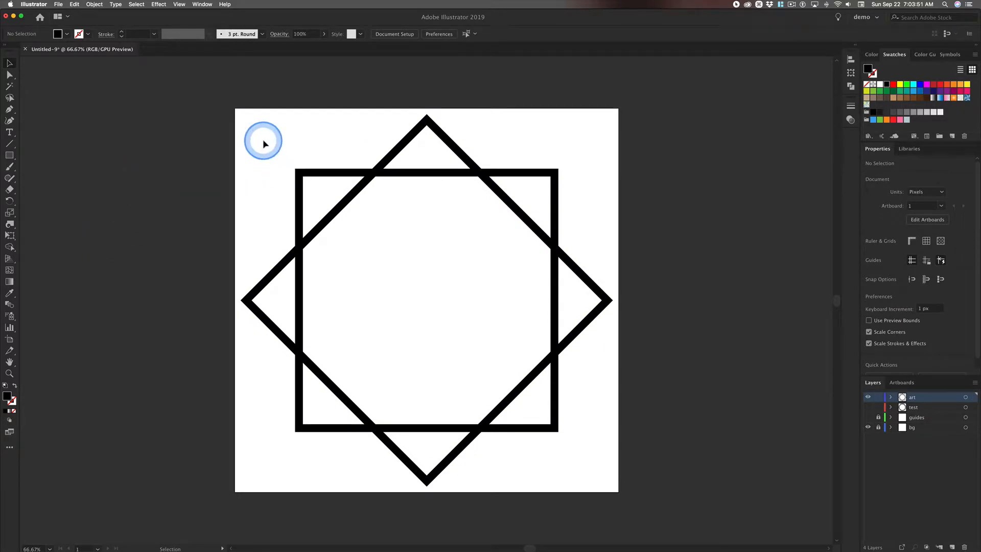
Erase the eight inner crossing segments of the two overlapping squares with the Shape Builder, keeping only the outer star outline
{"action": "left_click", "coordinate": [509, 302]}
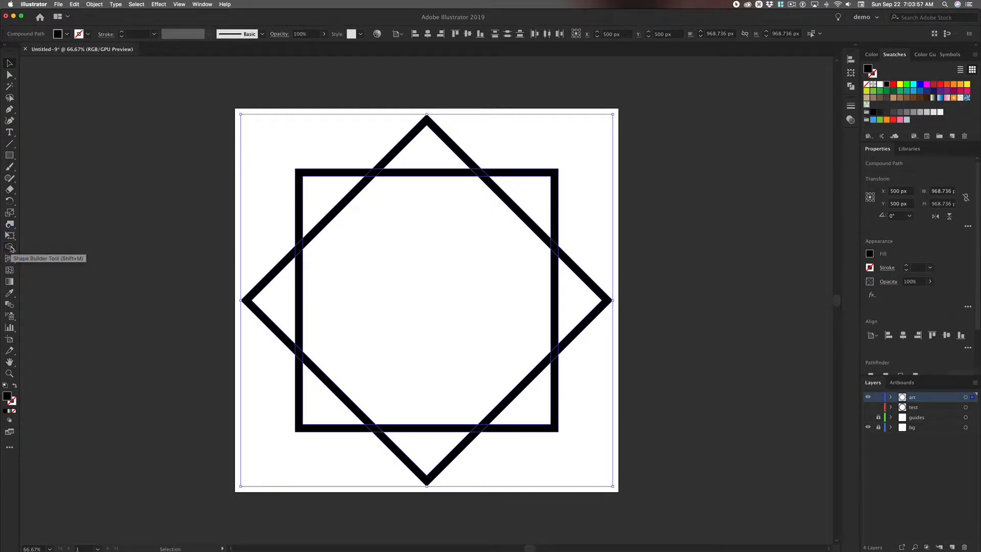
{"action": "left_click", "coordinate": [10, 247]}
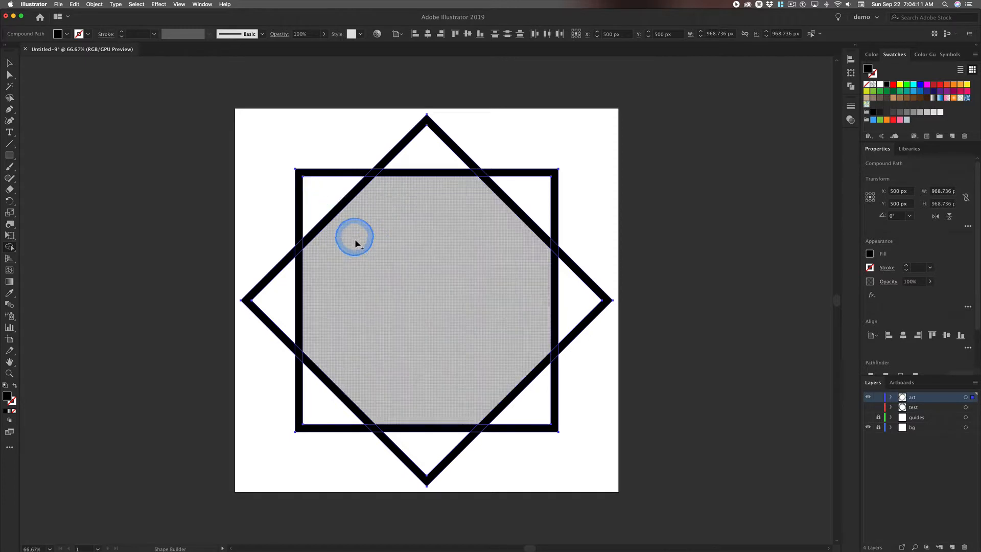
{"action": "mouse_move", "coordinate": [356, 243]}
{"action": "left_mouse_down"}
{"action": "mouse_move", "coordinate": [353, 228]}
{"action": "mouse_move", "coordinate": [338, 282]}
{"action": "mouse_move", "coordinate": [314, 296]}
{"action": "mouse_move", "coordinate": [301, 285]}
{"action": "left_mouse_up"}
{"action": "key", "text": "alt"}
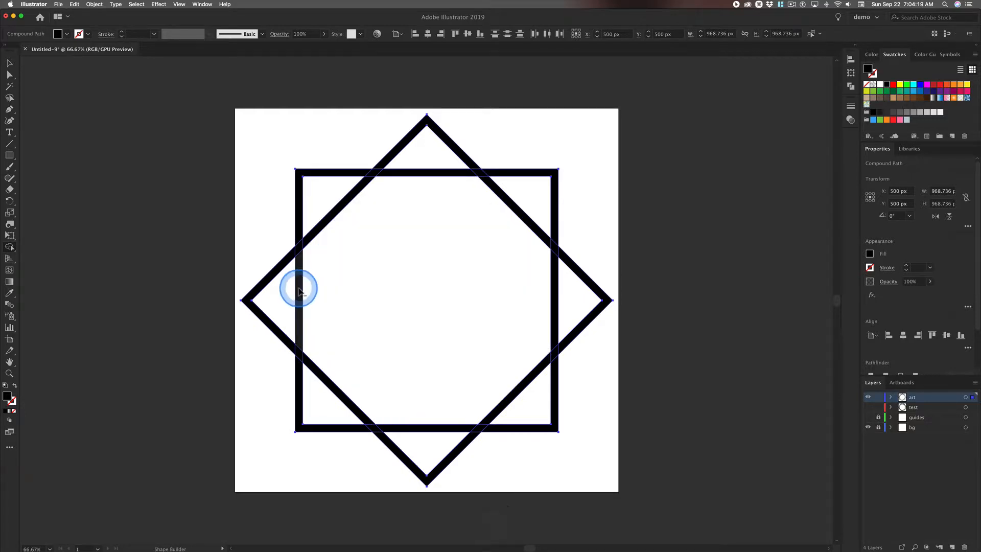
{"action": "left_click", "coordinate": [335, 210], "text": "alt"}
{"action": "left_click", "coordinate": [432, 170], "text": "alt"}
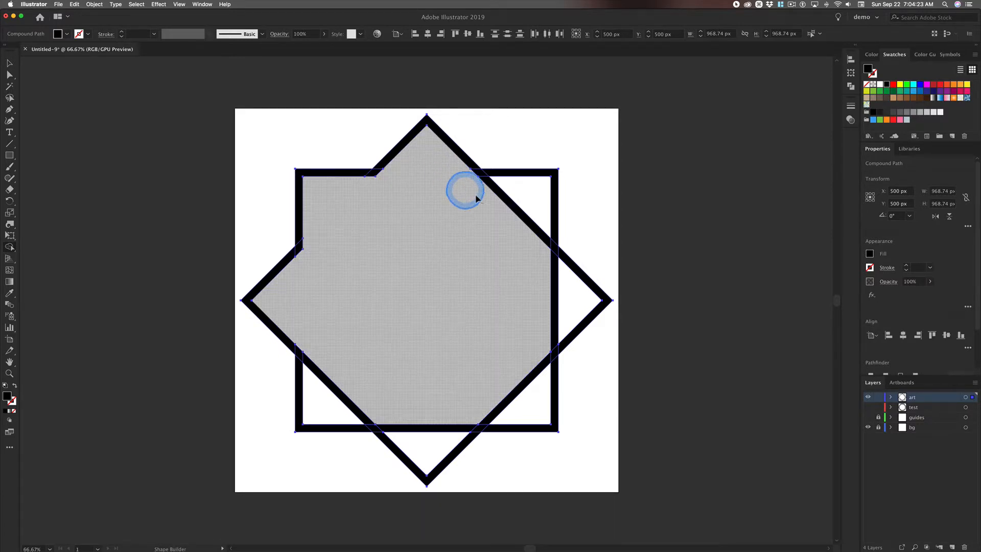
{"action": "left_click", "coordinate": [504, 204], "text": "alt"}
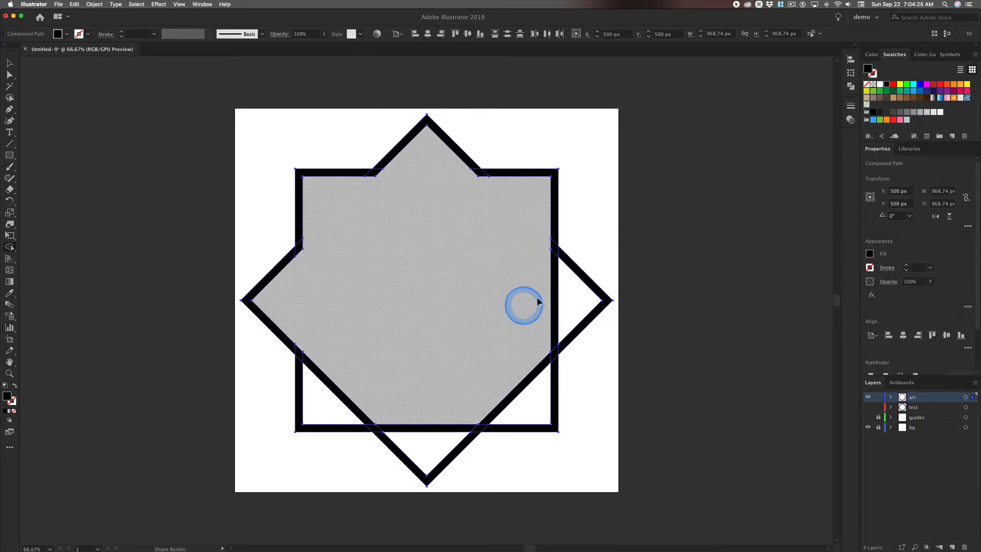
{"action": "left_click", "coordinate": [525, 385], "text": "alt"}
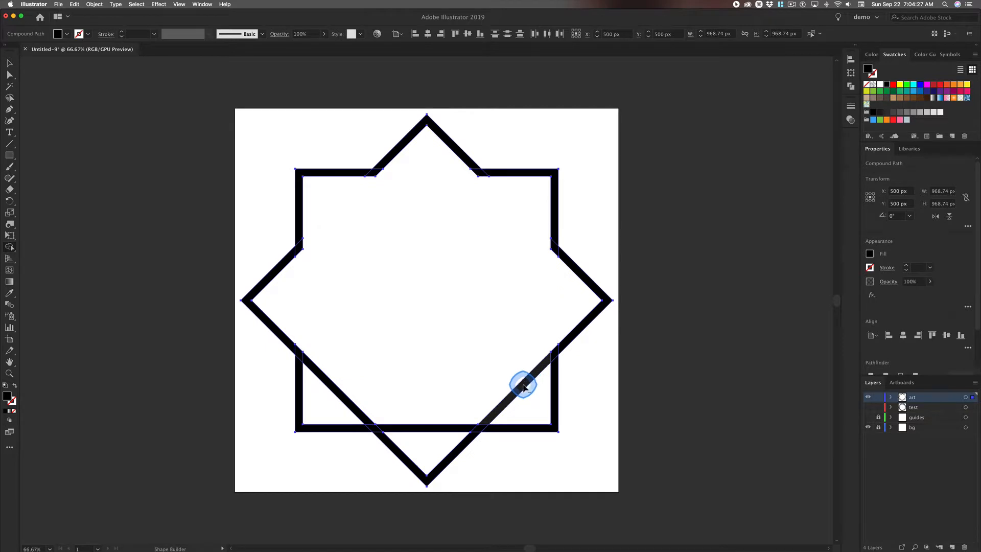
{"action": "left_click", "coordinate": [418, 430], "text": "alt"}
{"action": "left_click", "coordinate": [345, 396], "text": "alt"}
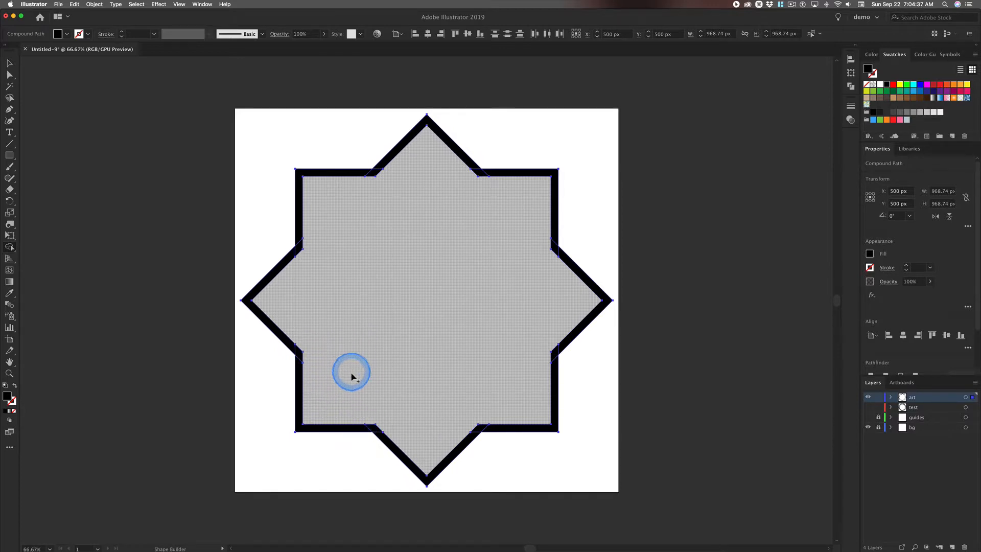
{"action": "key", "text": "alt"}
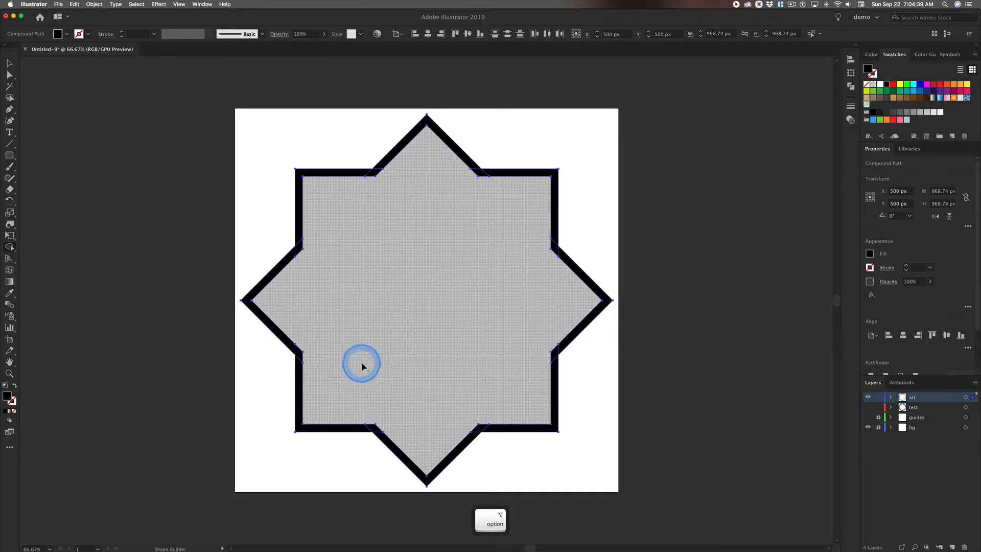
{"action": "left_click_drag", "start_coordinate": [360, 363], "coordinate": [328, 407]}
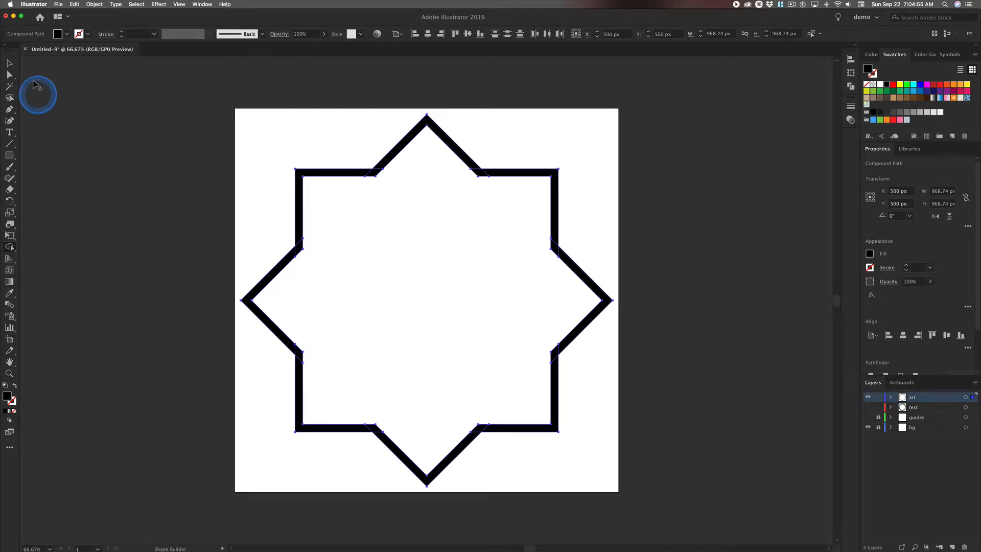
Select each outline piece of the star in turn to check whether the two squares are still separate shapes
{"action": "left_click", "coordinate": [10, 63]}
{"action": "left_click", "coordinate": [178, 146]}
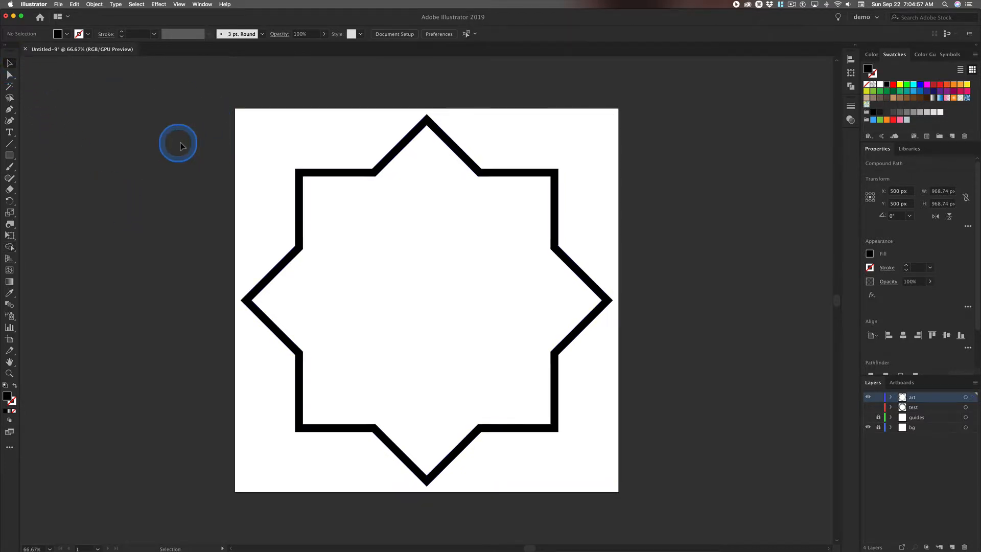
{"action": "left_click", "coordinate": [334, 173]}
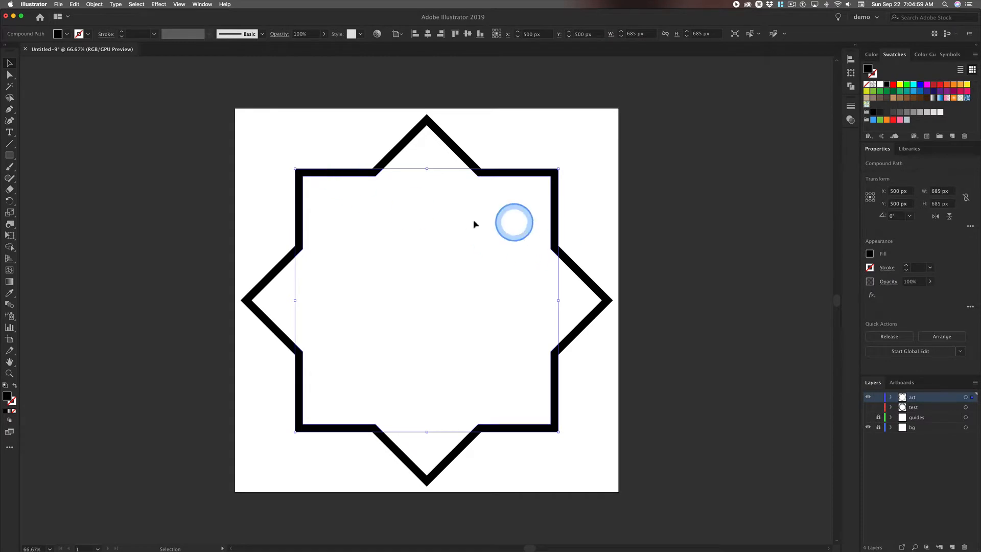
{"action": "left_click", "coordinate": [266, 320]}
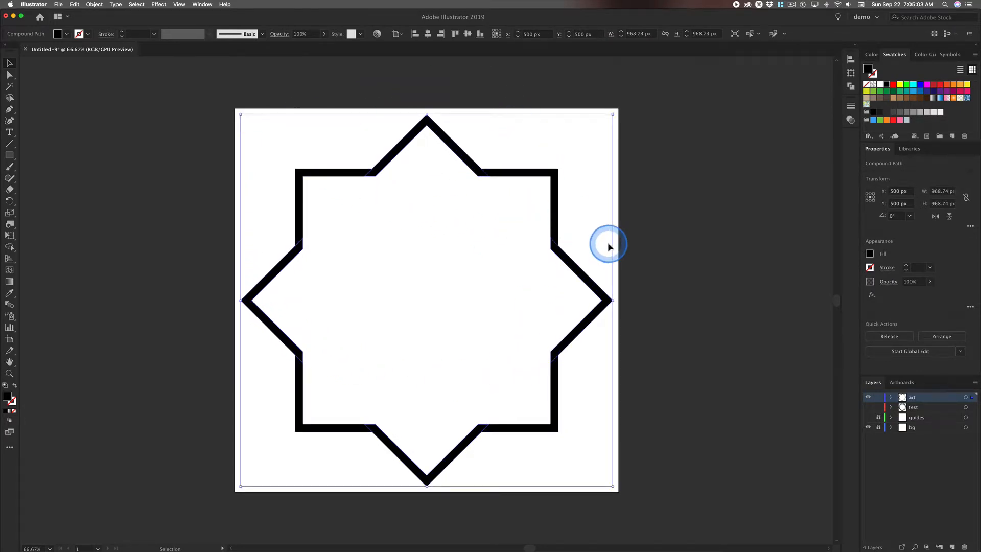
{"action": "left_click", "coordinate": [154, 180]}
Merge the overlapping pieces at all eight inner corners of the star into one outline with the Shape Builder
{"action": "left_click_drag", "start_coordinate": [194, 141], "coordinate": [463, 293]}
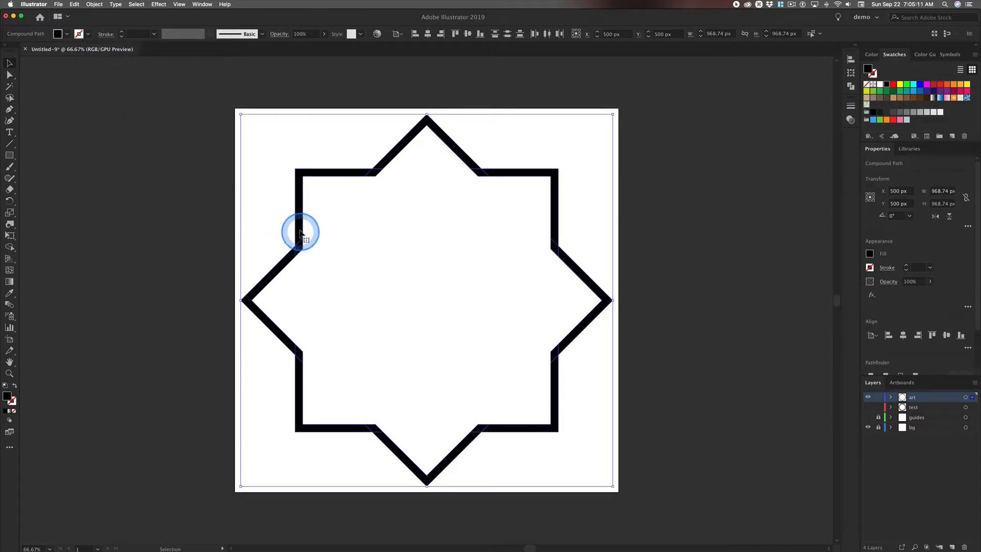
{"action": "left_click", "coordinate": [9, 247]}
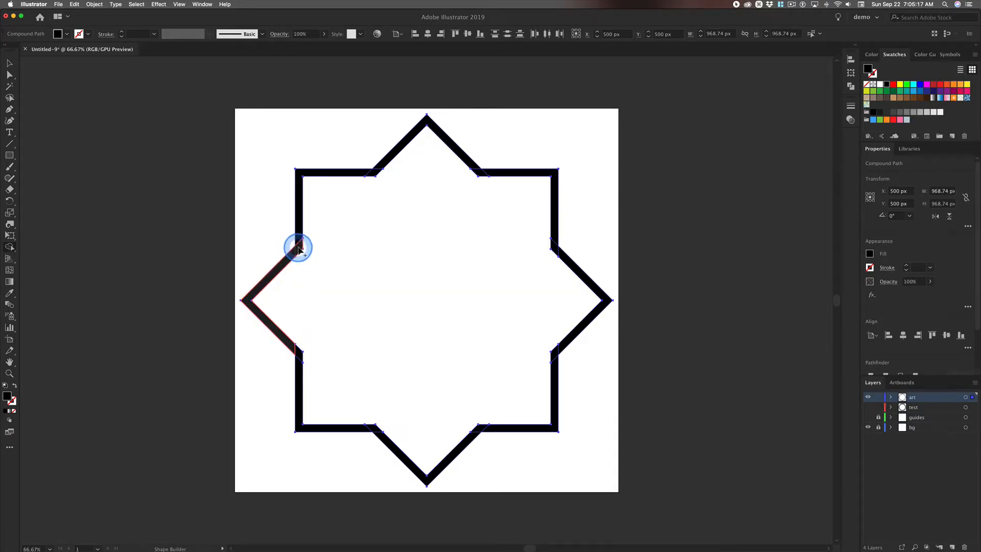
{"action": "left_click_drag", "start_coordinate": [298, 249], "coordinate": [298, 233]}
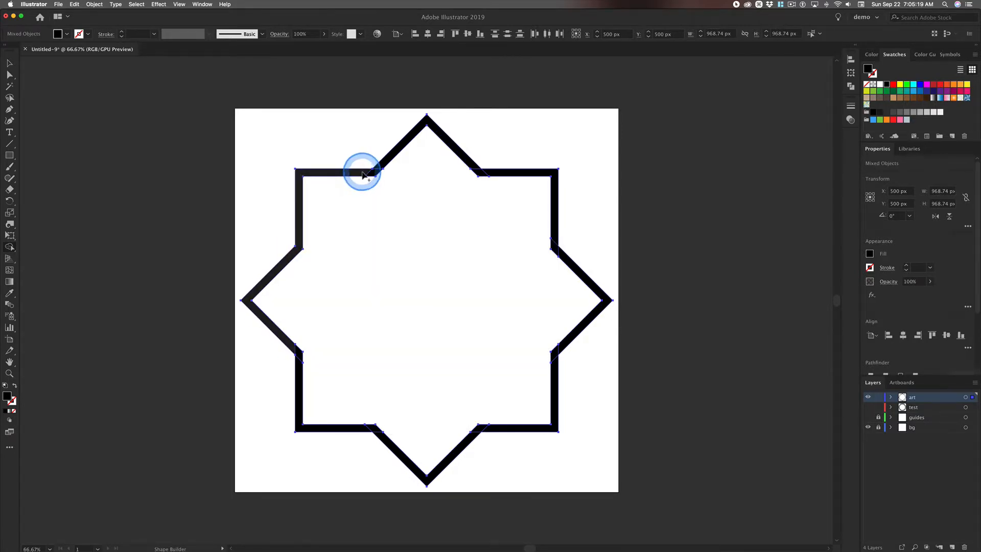
{"action": "left_click", "coordinate": [377, 173]}
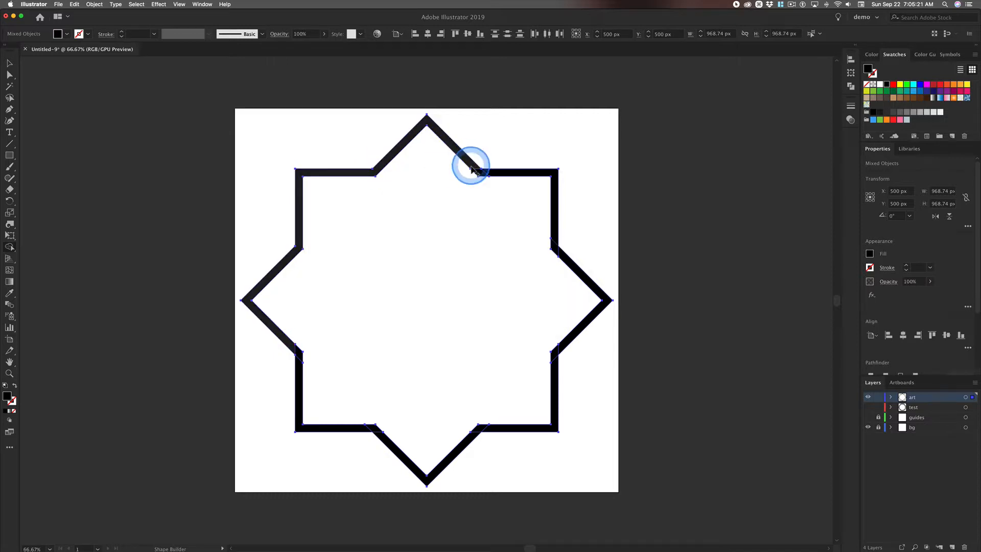
{"action": "left_click_drag", "start_coordinate": [473, 166], "coordinate": [492, 169]}
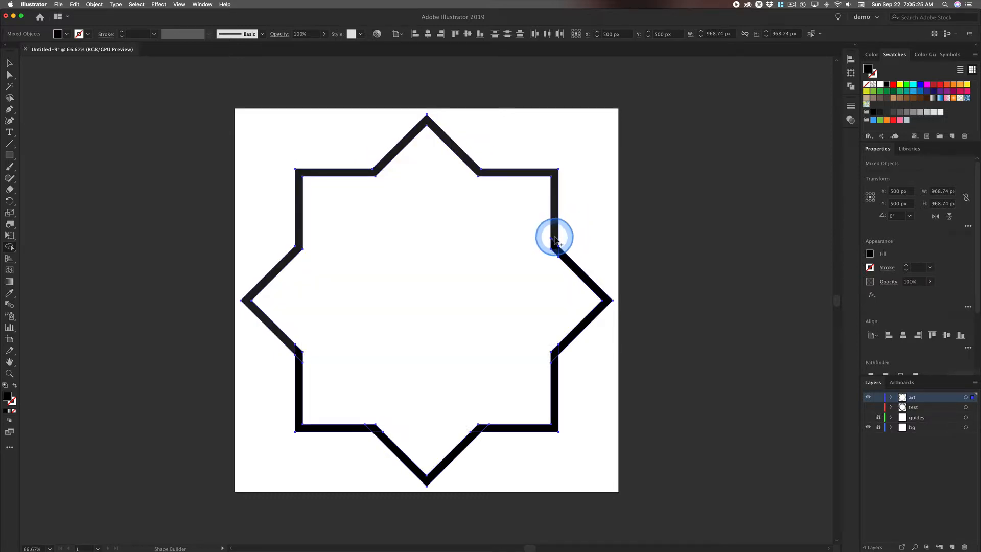
{"action": "left_click_drag", "start_coordinate": [554, 239], "coordinate": [565, 256]}
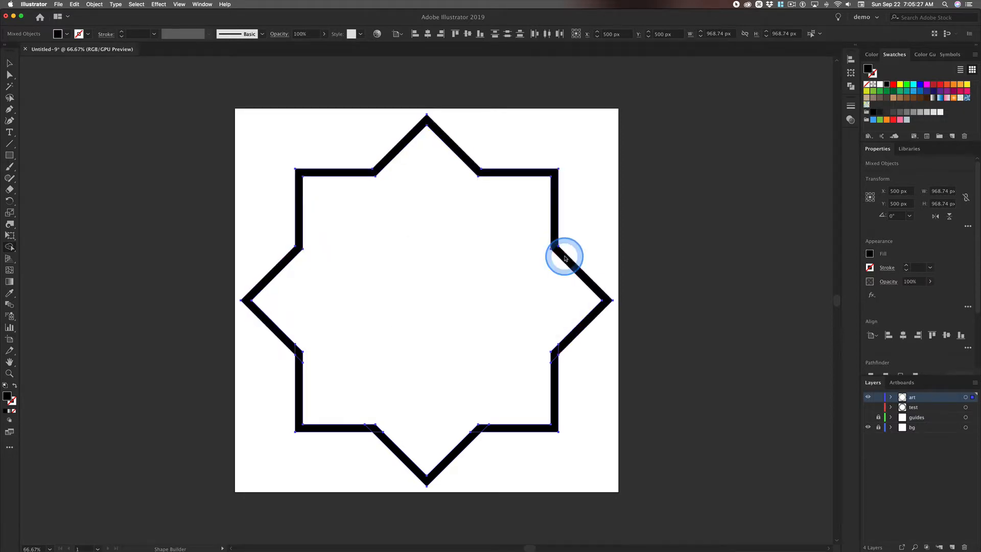
{"action": "left_click", "coordinate": [560, 351]}
{"action": "left_click_drag", "start_coordinate": [560, 350], "coordinate": [549, 361]}
{"action": "mouse_move", "coordinate": [484, 446]}
{"action": "left_mouse_down"}
{"action": "mouse_move", "coordinate": [488, 427]}
{"action": "mouse_move", "coordinate": [455, 444]}
{"action": "left_mouse_up"}
{"action": "left_click_drag", "start_coordinate": [379, 436], "coordinate": [363, 428]}
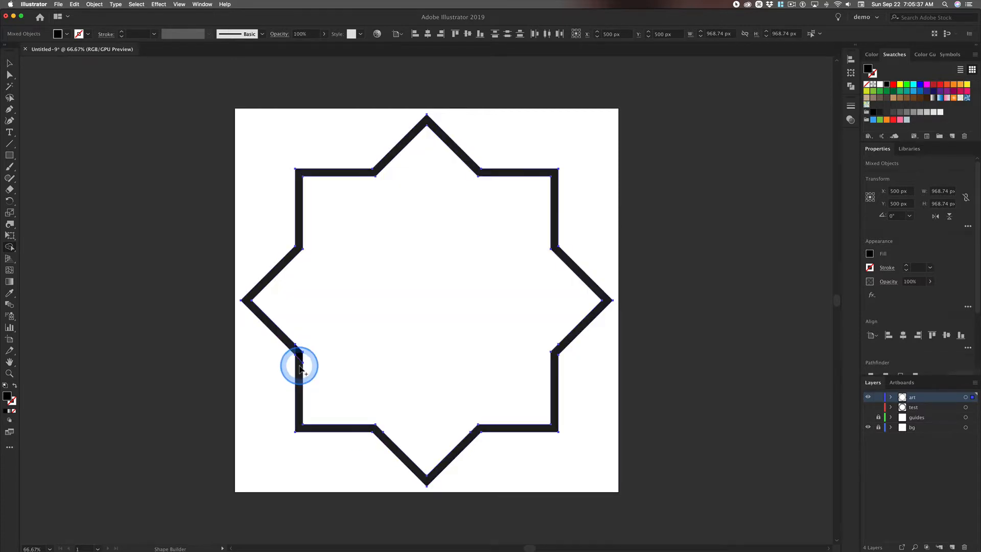
{"action": "left_click_drag", "start_coordinate": [298, 364], "coordinate": [275, 273]}
{"action": "left_click", "coordinate": [9, 64]}
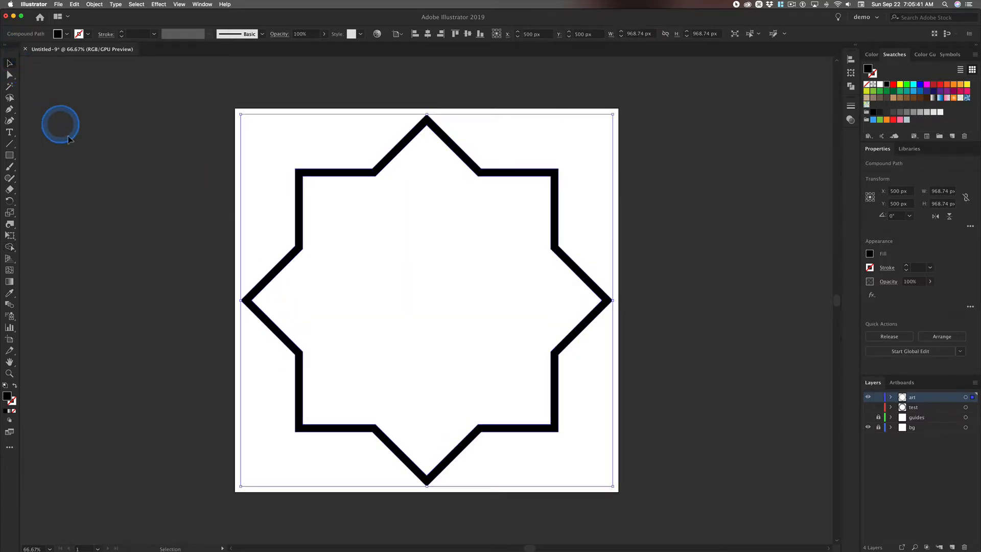
Copy the merged eight-pointed star and paste the duplicate in place in front
{"action": "left_click", "coordinate": [378, 168]}
{"action": "left_click", "coordinate": [331, 175]}
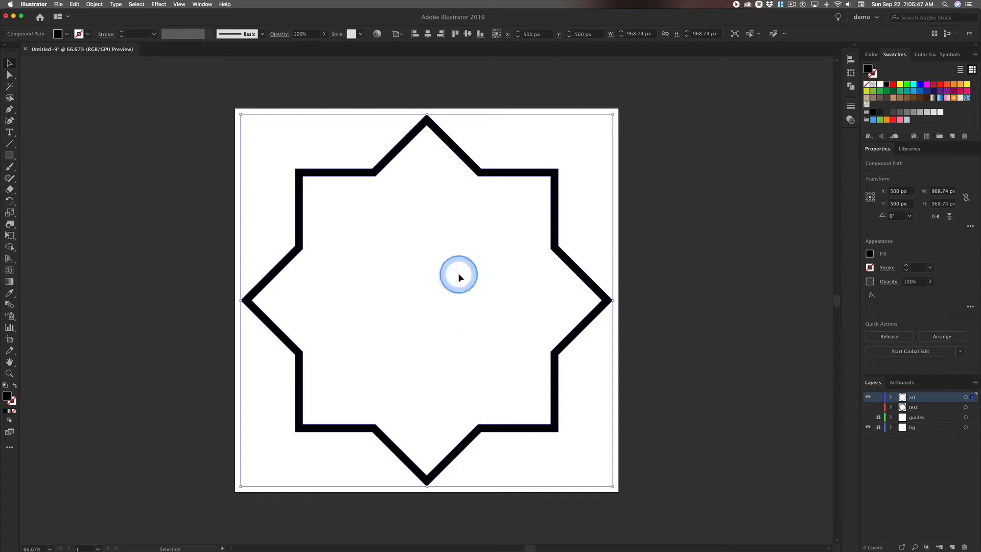
{"action": "key", "text": "super+c"}
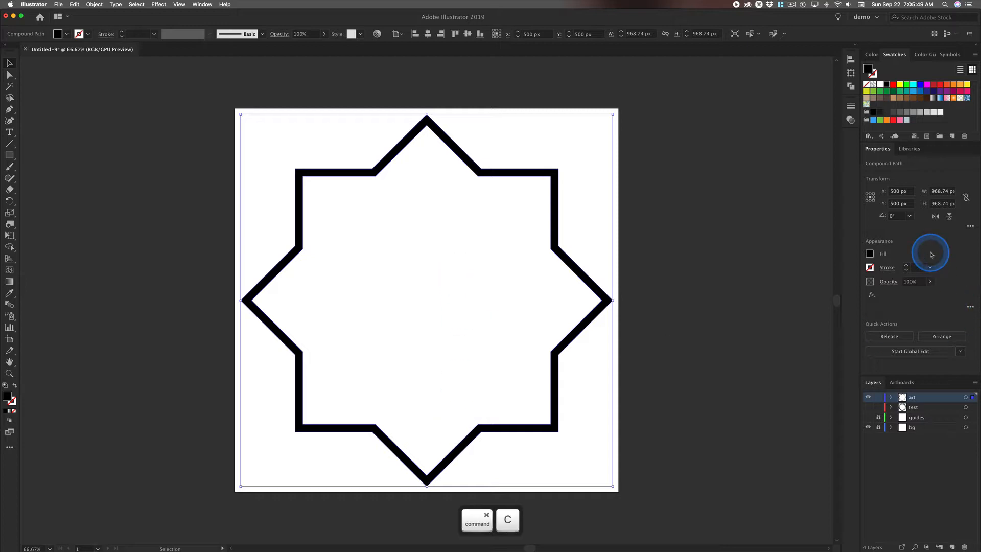
{"action": "key", "text": "super+f"}
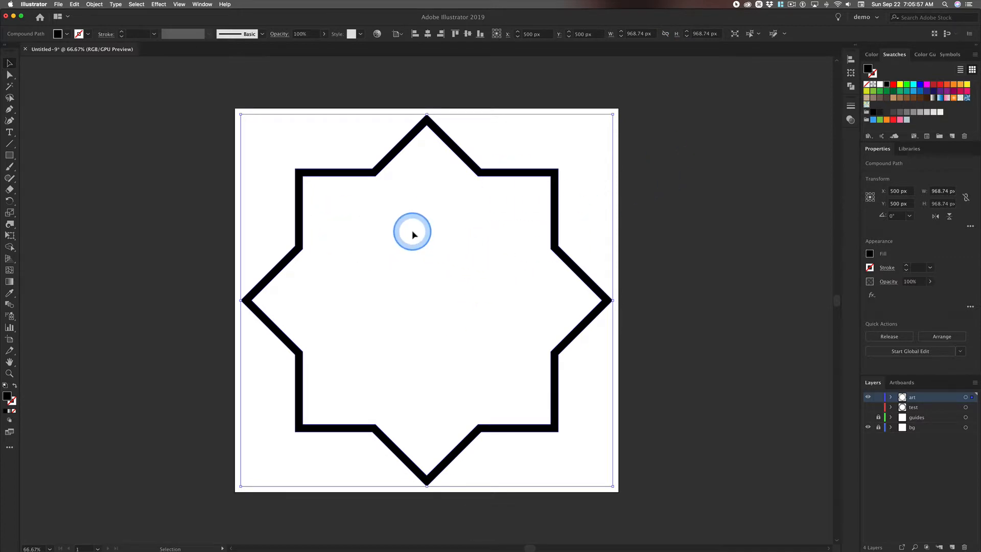
Try creating an extra copy of the star rotated 22.5° and undo it
{"action": "left_click", "coordinate": [95, 5]}
{"action": "mouse_move", "coordinate": [105, 16]}
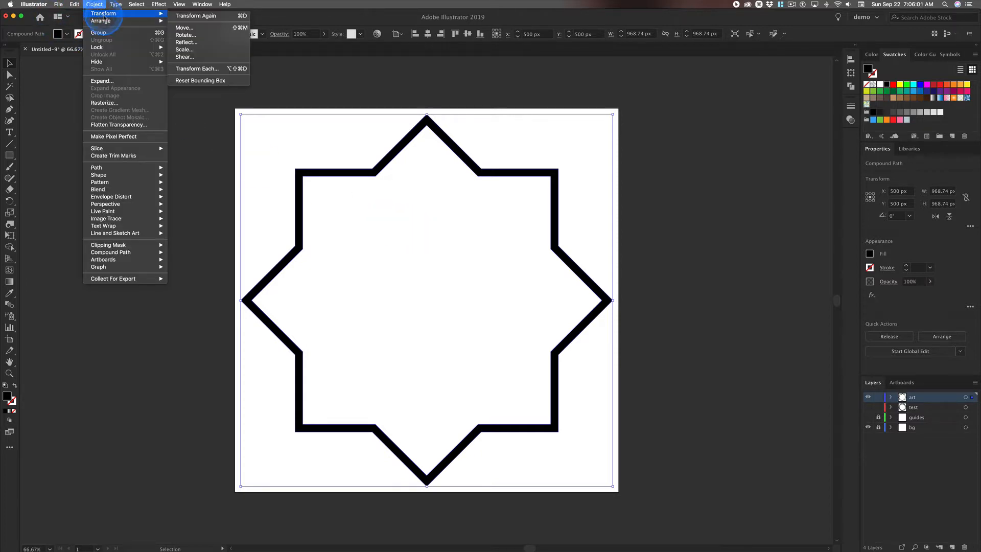
{"action": "left_click", "coordinate": [198, 38]}
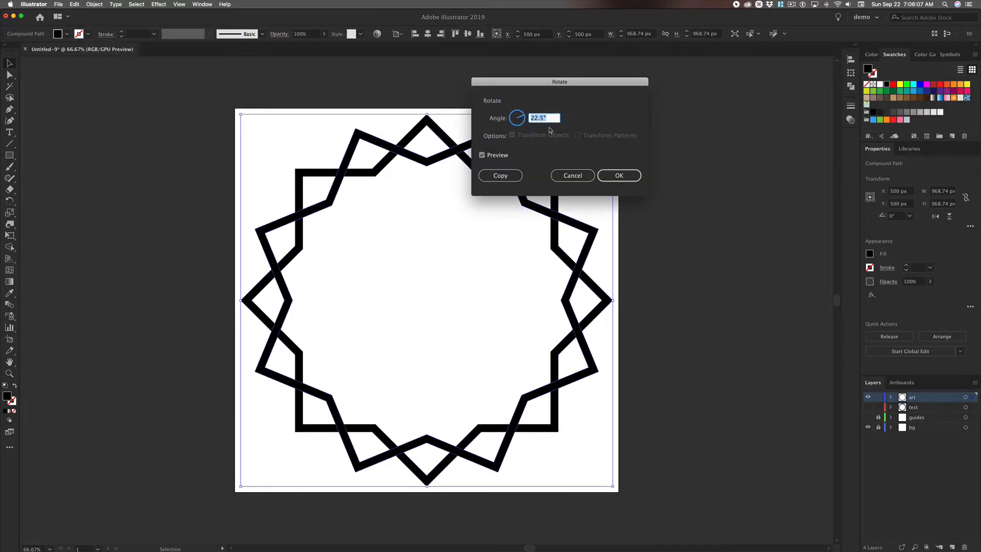
{"action": "left_click", "coordinate": [501, 175]}
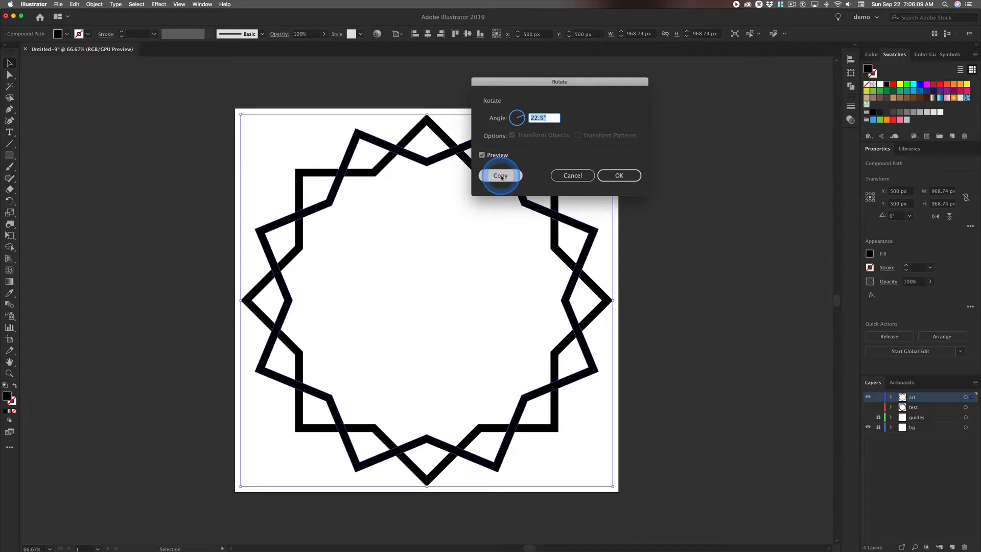
{"action": "left_click", "coordinate": [9, 62]}
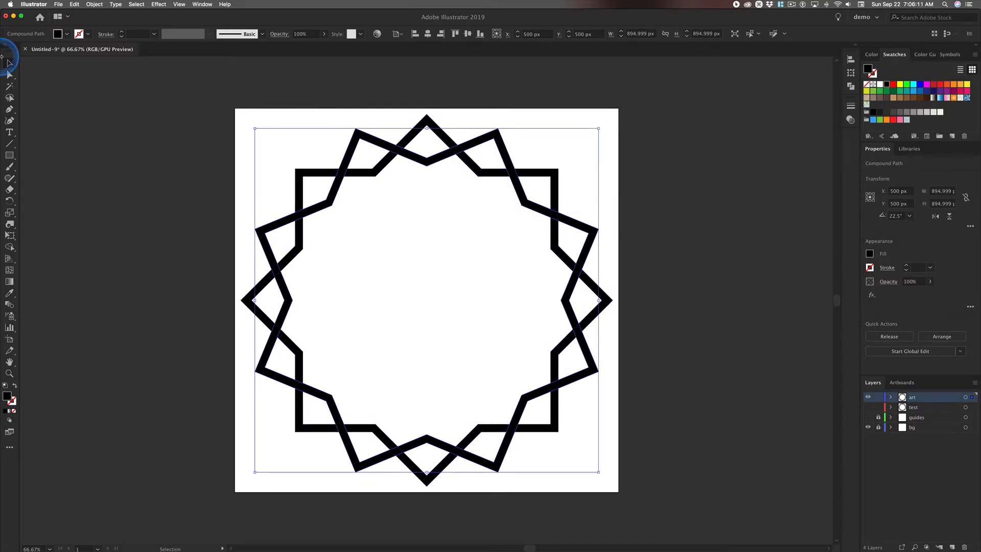
{"action": "key", "text": "super+z"}
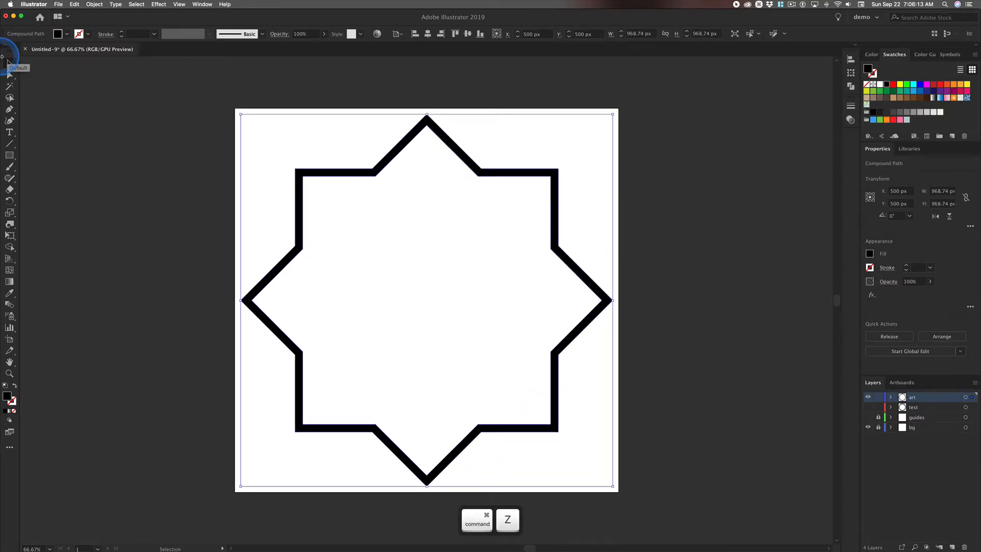
Rotate the pasted duplicate of the star by 22.5° and select both overlapping stars
{"action": "left_click", "coordinate": [95, 4]}
{"action": "mouse_move", "coordinate": [102, 15]}
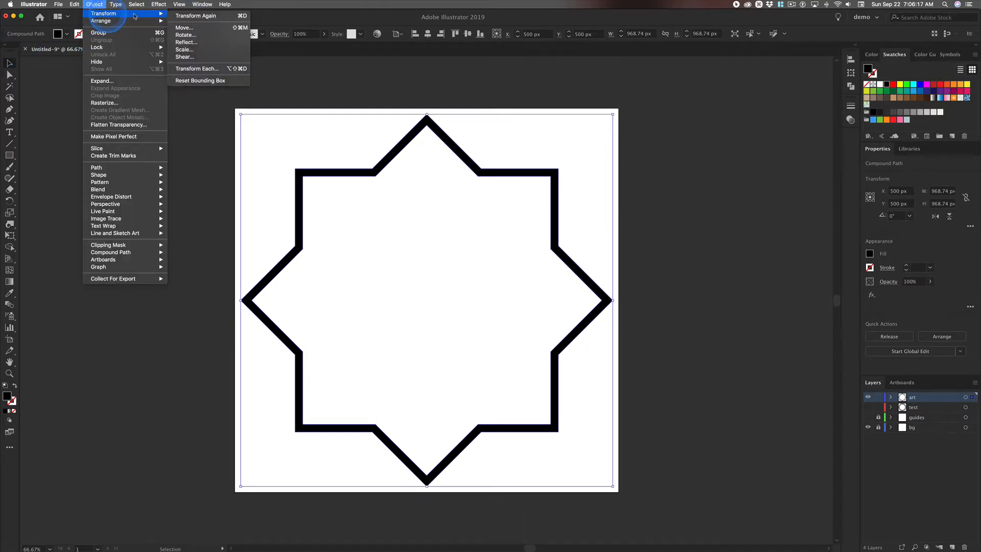
{"action": "left_click", "coordinate": [195, 35]}
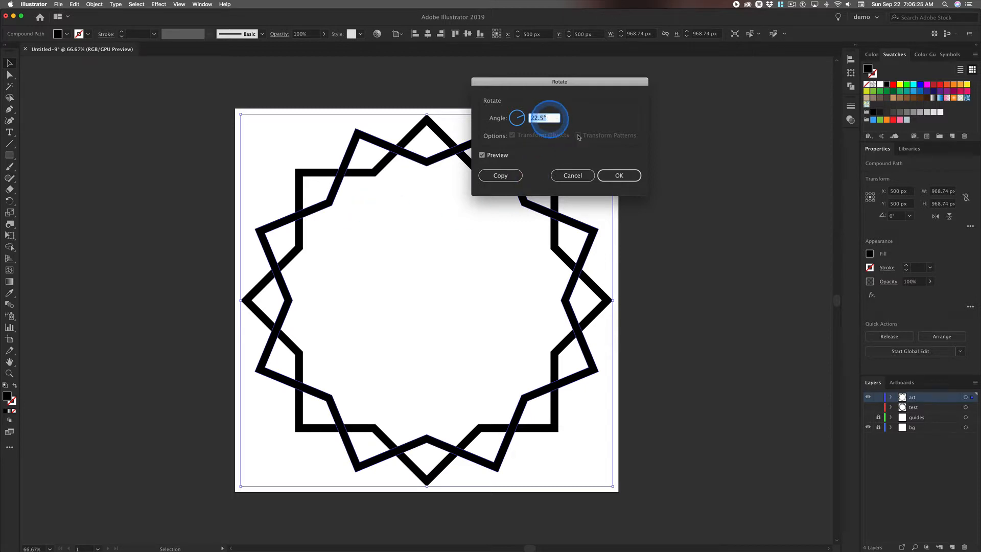
{"action": "left_click", "coordinate": [629, 179]}
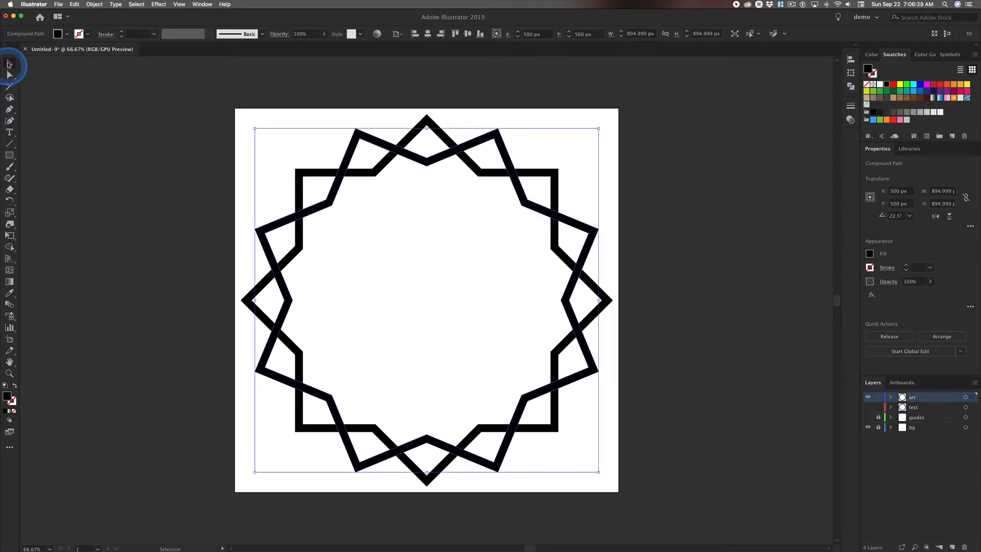
{"action": "left_click_drag", "start_coordinate": [143, 125], "coordinate": [466, 240]}
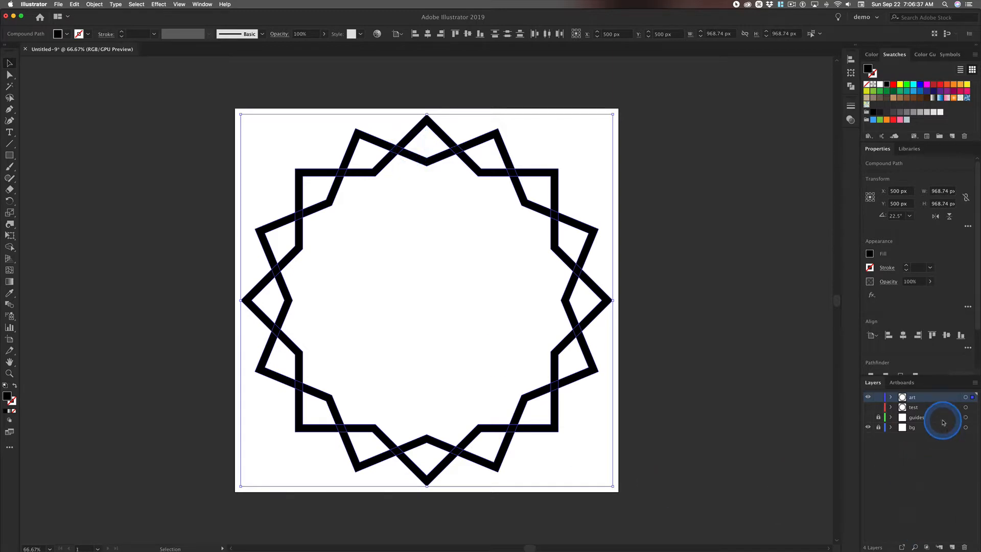
Delete all the default symbols from the document's symbol collection
{"action": "left_click", "coordinate": [949, 54]}
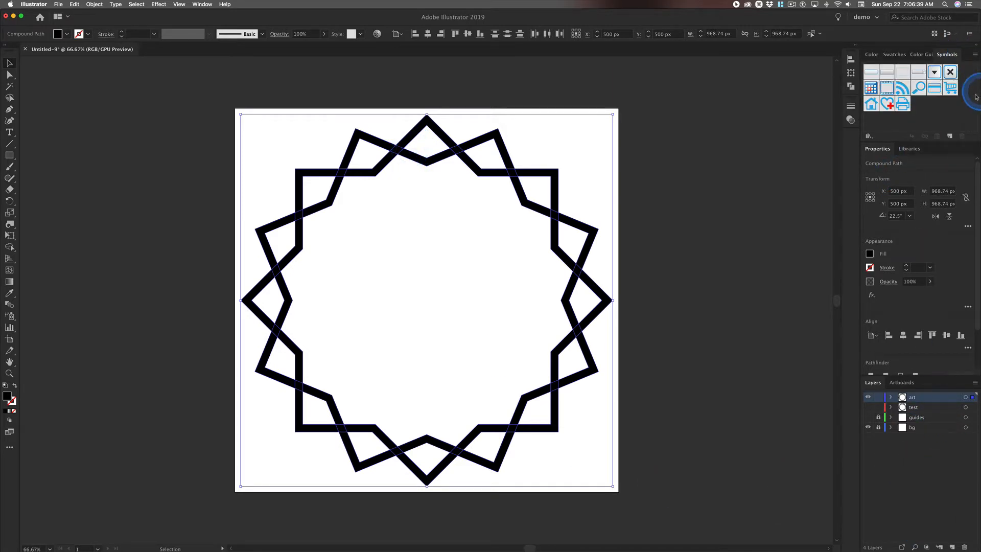
{"action": "left_click", "coordinate": [869, 73]}
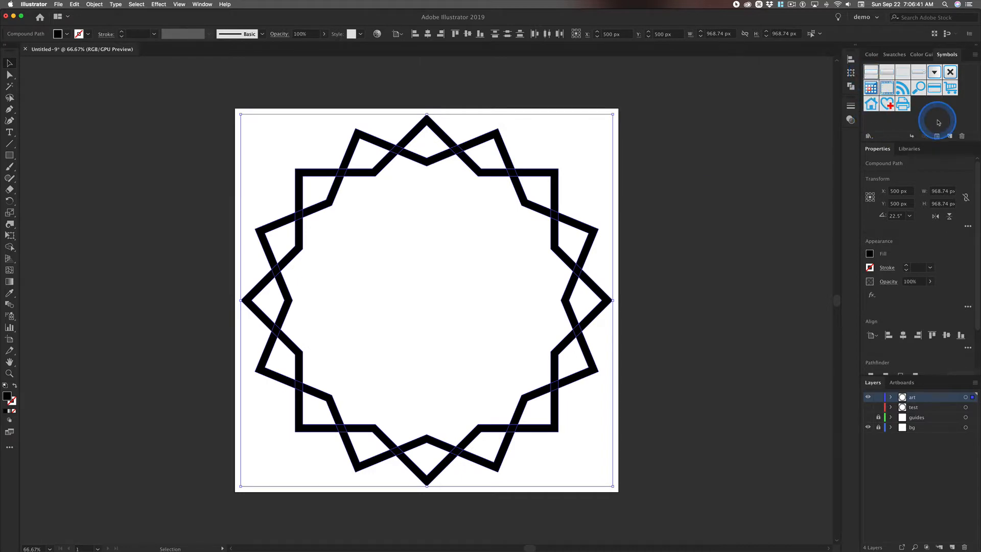
{"action": "left_click", "coordinate": [900, 103], "text": "shift"}
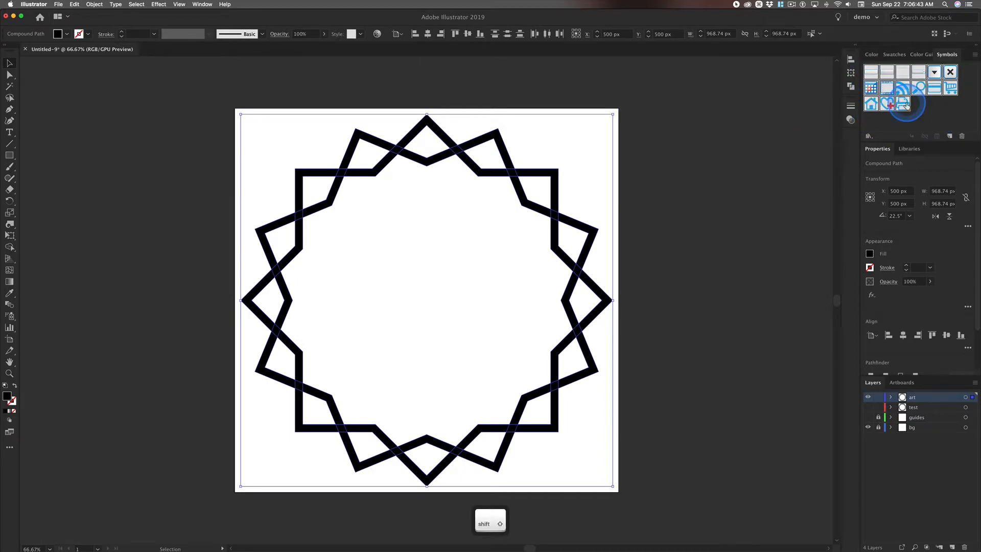
{"action": "left_click", "coordinate": [962, 137], "text": "alt"}
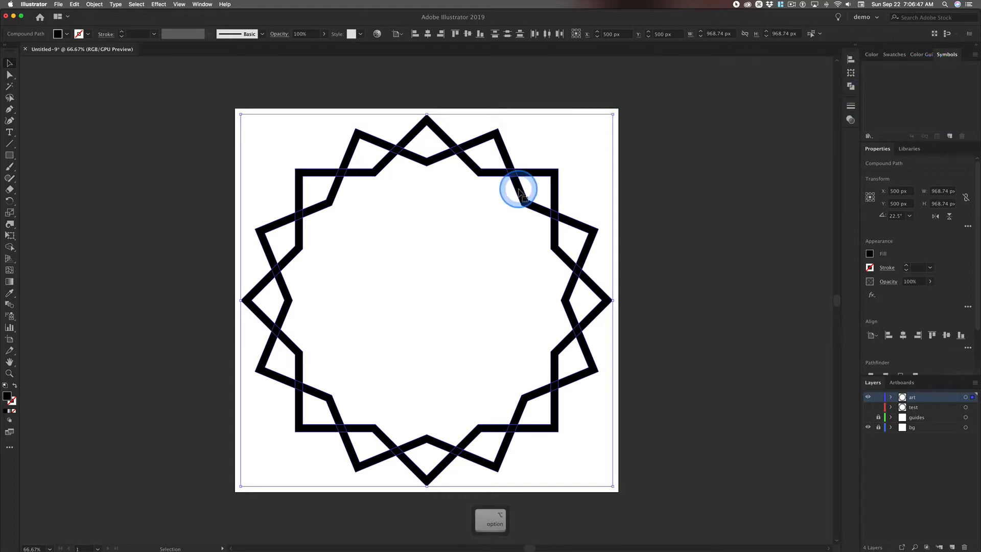
Save the two selected stars as a dynamic symbol named s1
{"action": "left_click_drag", "start_coordinate": [518, 191], "coordinate": [889, 100]}
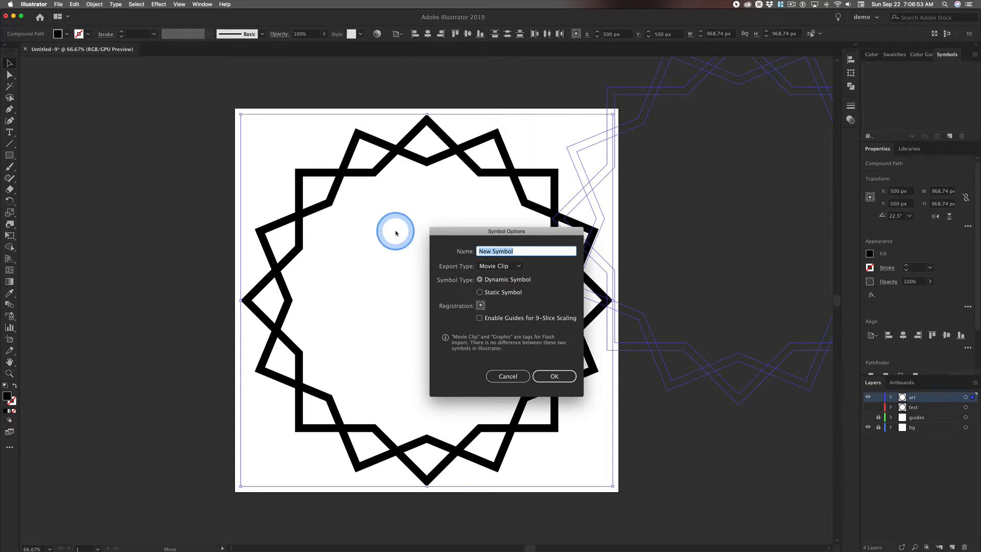
{"action": "type", "text": "s1"}
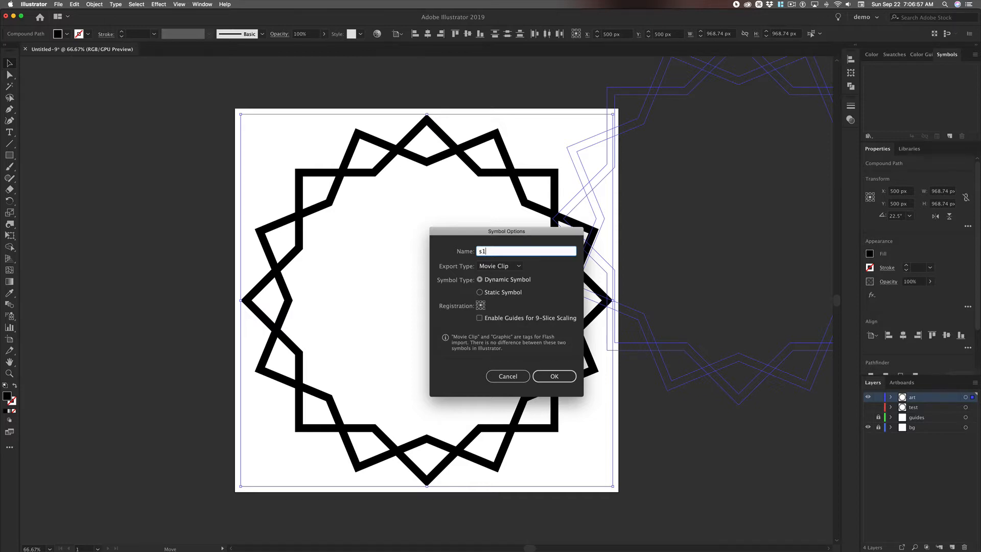
{"action": "key", "text": "Return"}
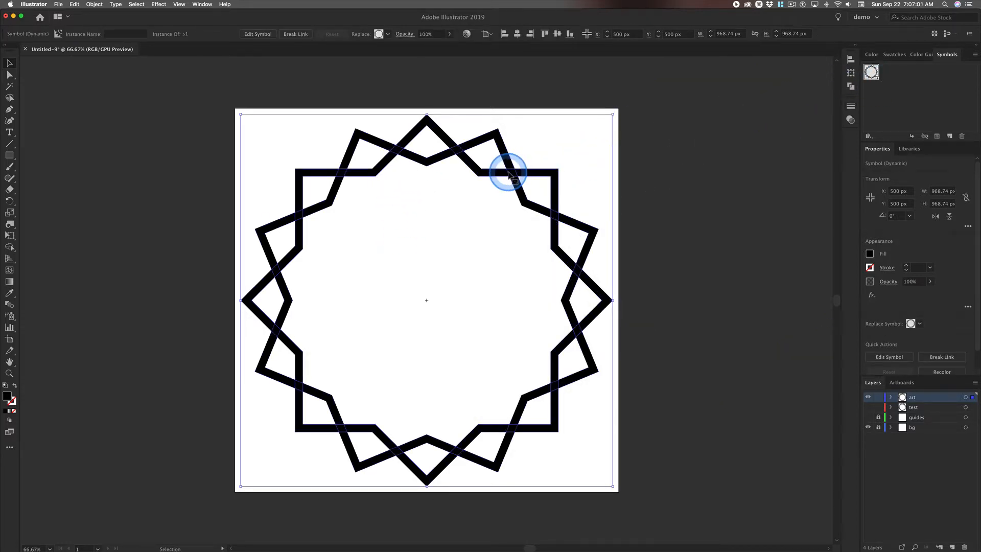
Break the artwork's link to symbol s1 and ungroup it into two separately selectable stars
{"action": "left_click", "coordinate": [296, 34]}
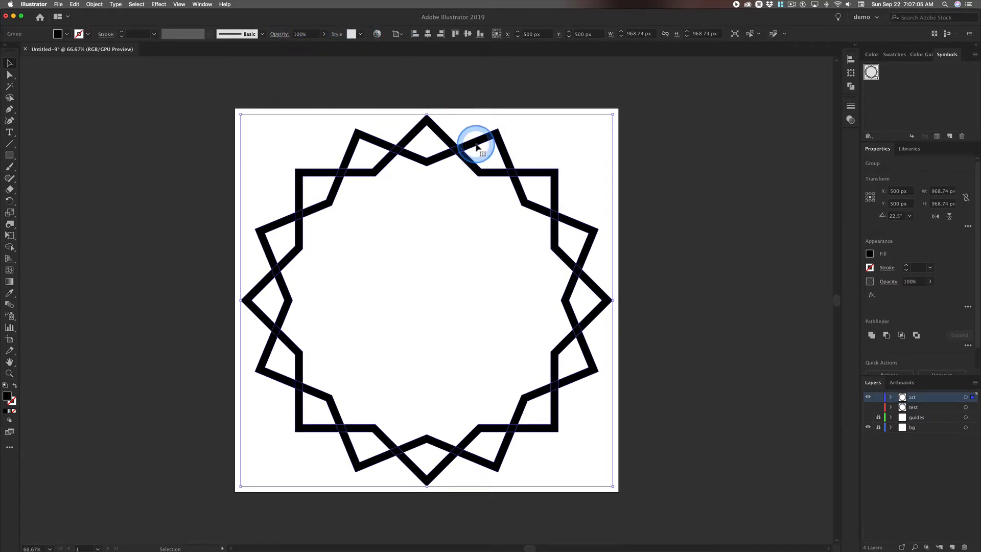
{"action": "key", "text": "super+shift+g"}
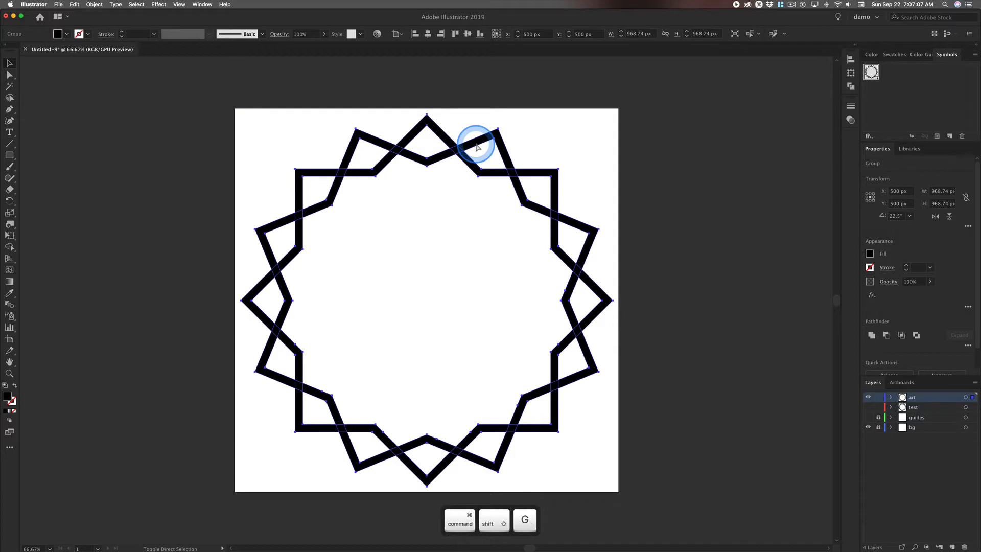
{"action": "left_click", "coordinate": [744, 186]}
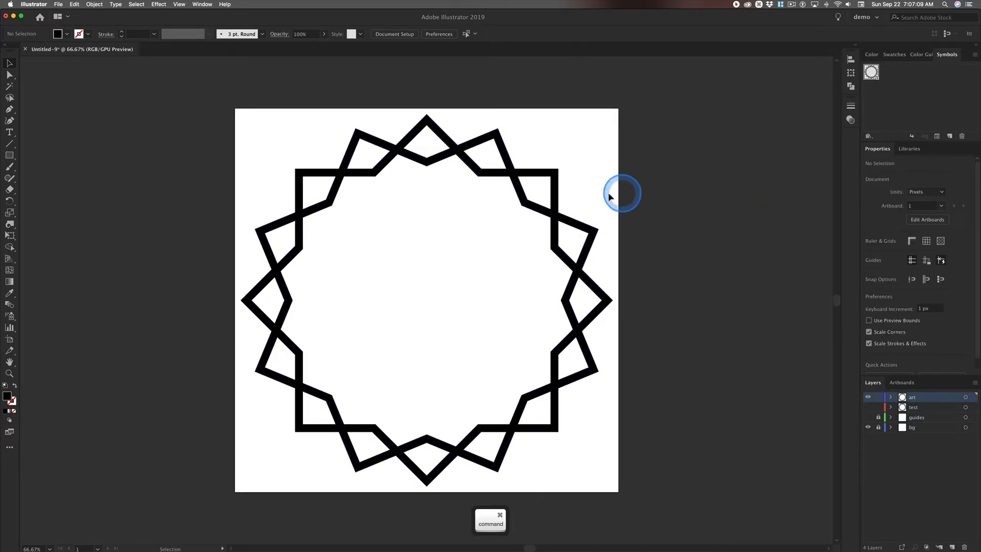
{"action": "left_click", "coordinate": [530, 176]}
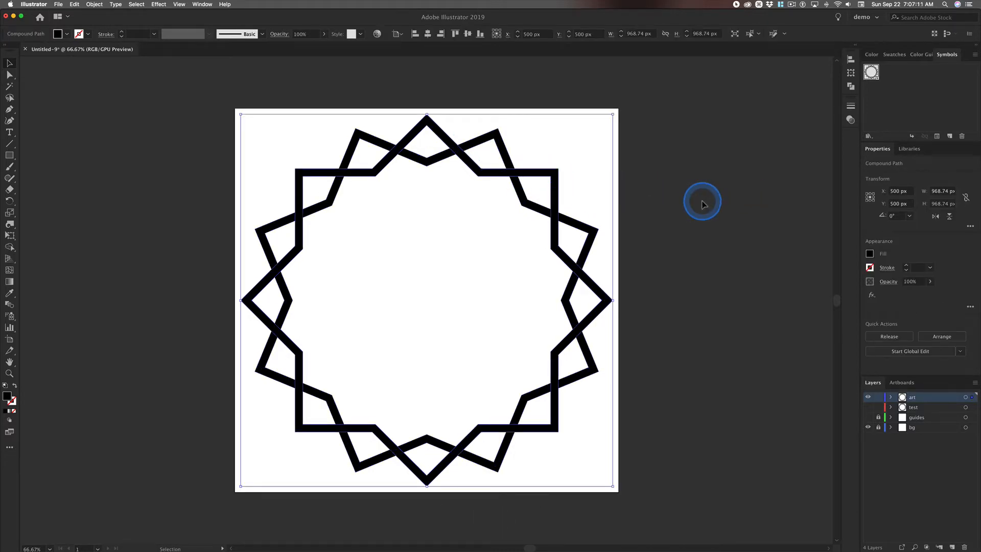
Show the guides layer and twirl both stars slightly around the artboard's centre with the Twirl tool
{"action": "left_click_drag", "start_coordinate": [506, 262], "coordinate": [480, 268]}
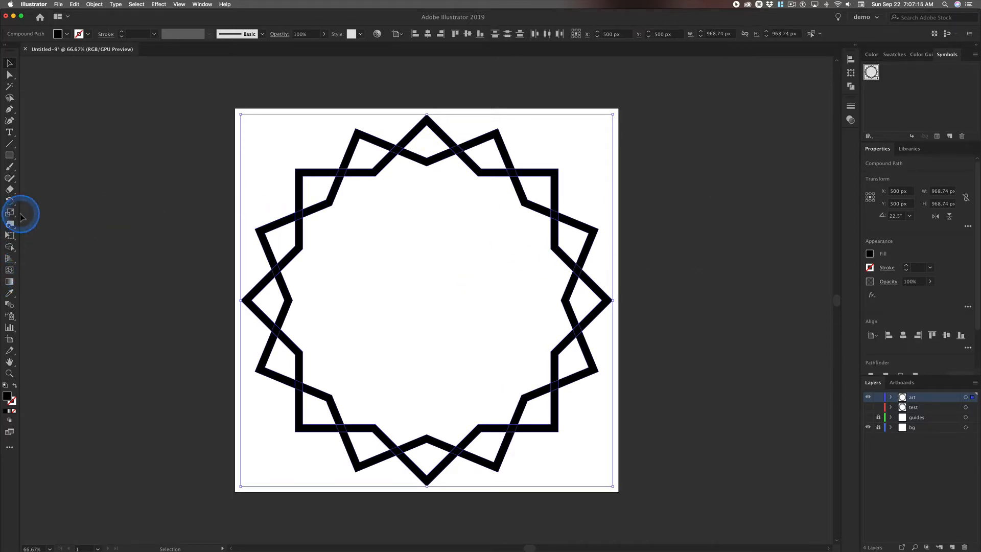
{"action": "left_click", "coordinate": [10, 225]}
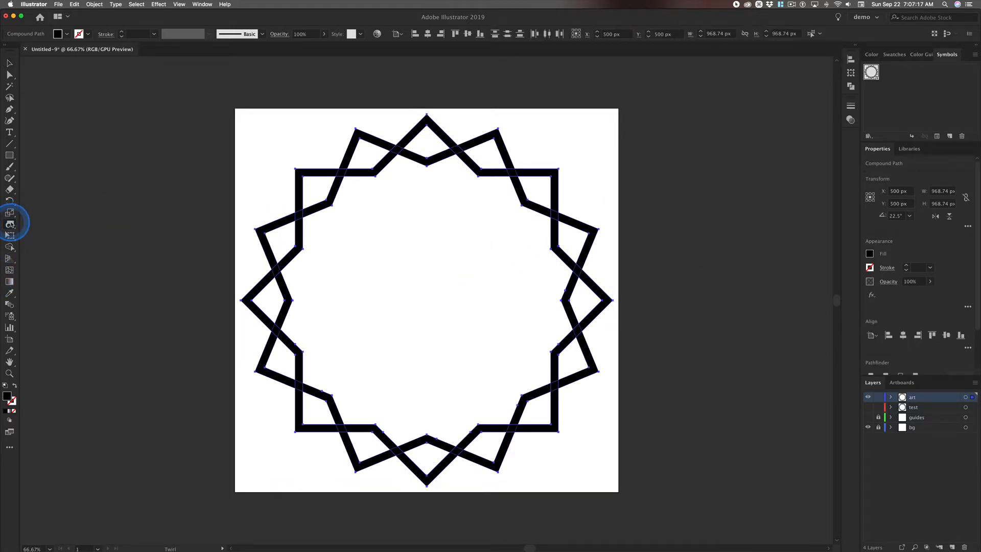
{"action": "left_click", "coordinate": [868, 417]}
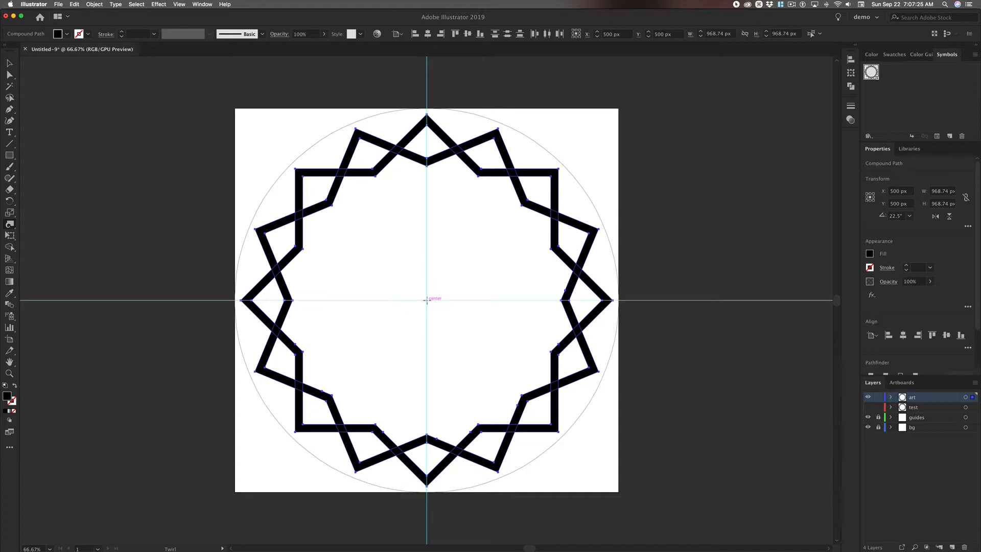
{"action": "left_click", "coordinate": [427, 300]}
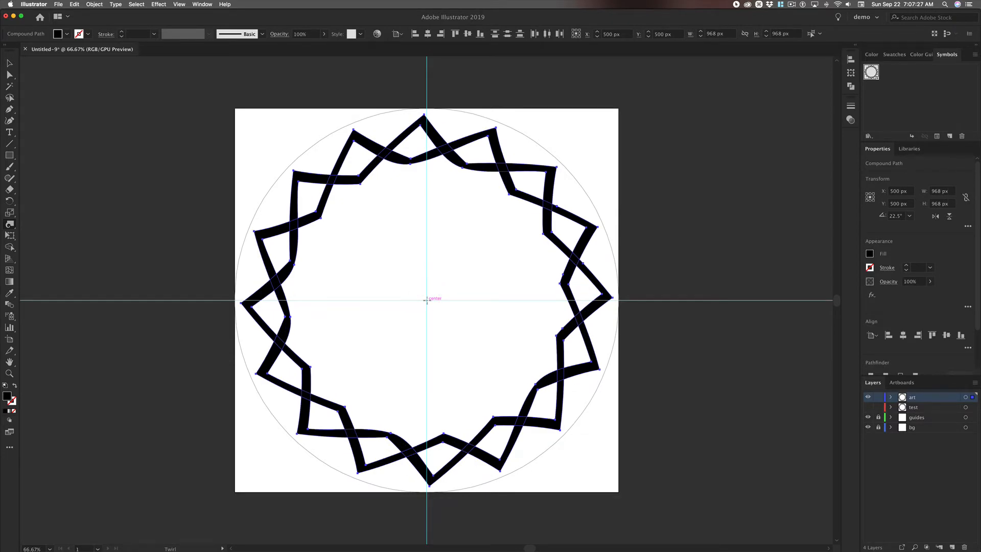
{"action": "left_click", "coordinate": [432, 284]}
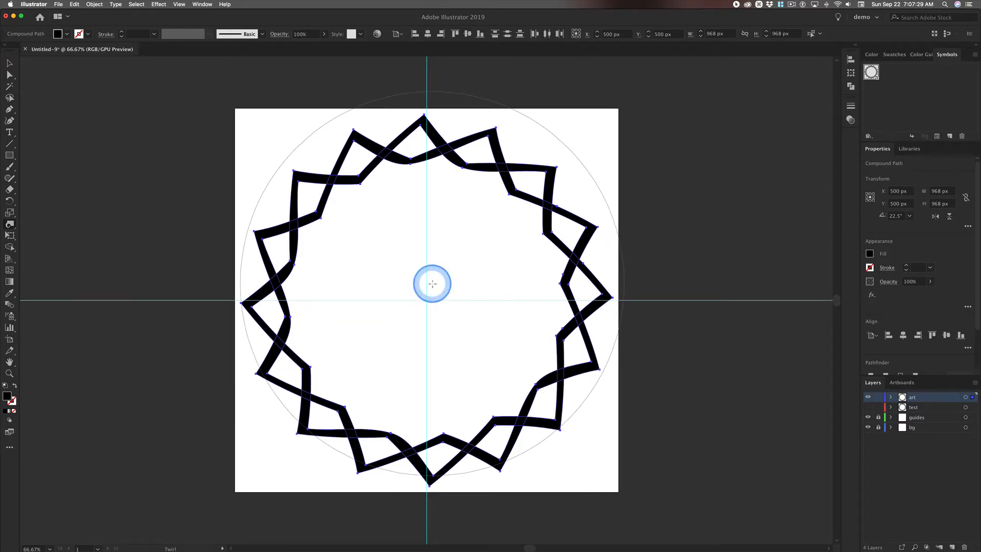
Save the slightly twirled stars as a dynamic symbol named s2
{"action": "left_click", "coordinate": [10, 63]}
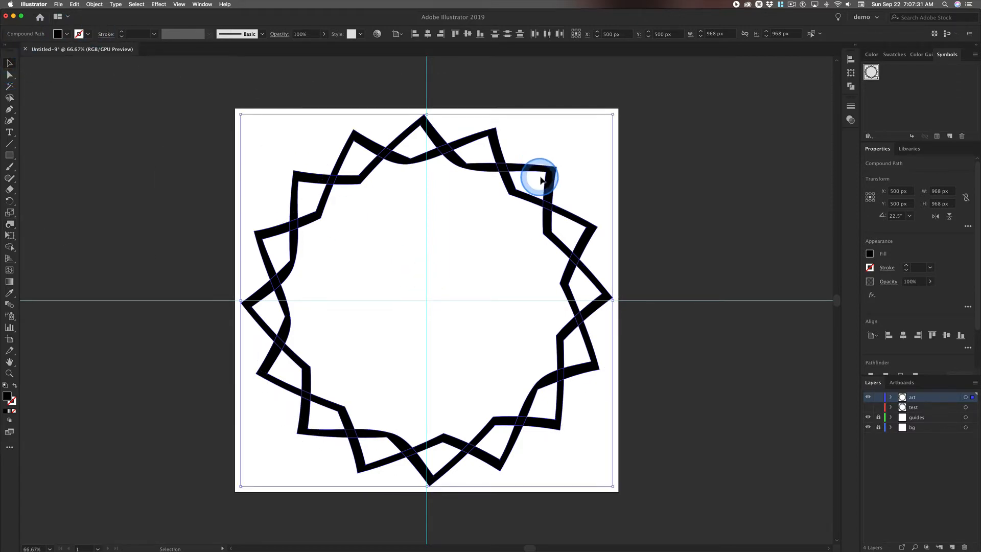
{"action": "left_click_drag", "start_coordinate": [542, 180], "coordinate": [909, 106]}
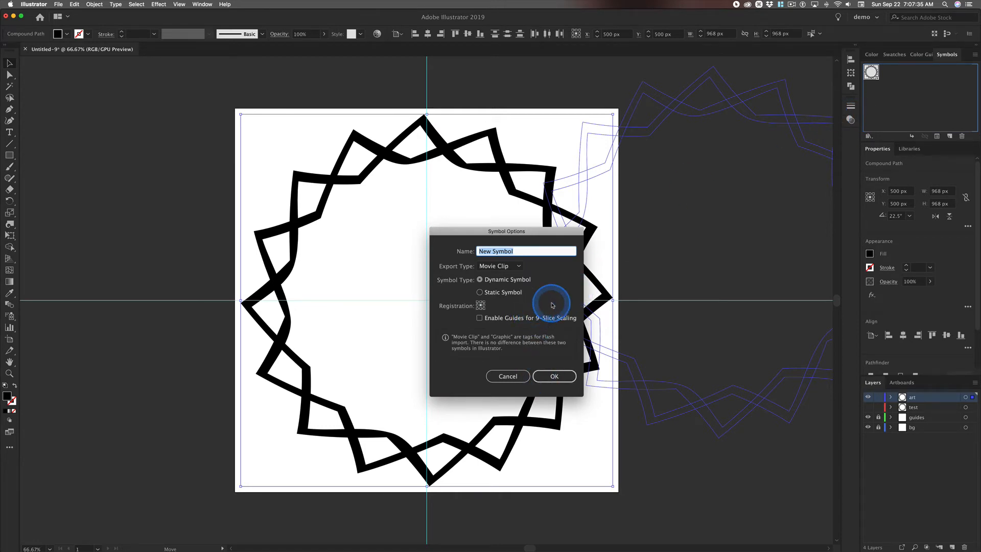
{"action": "type", "text": "s2"}
{"action": "key", "text": "Return"}
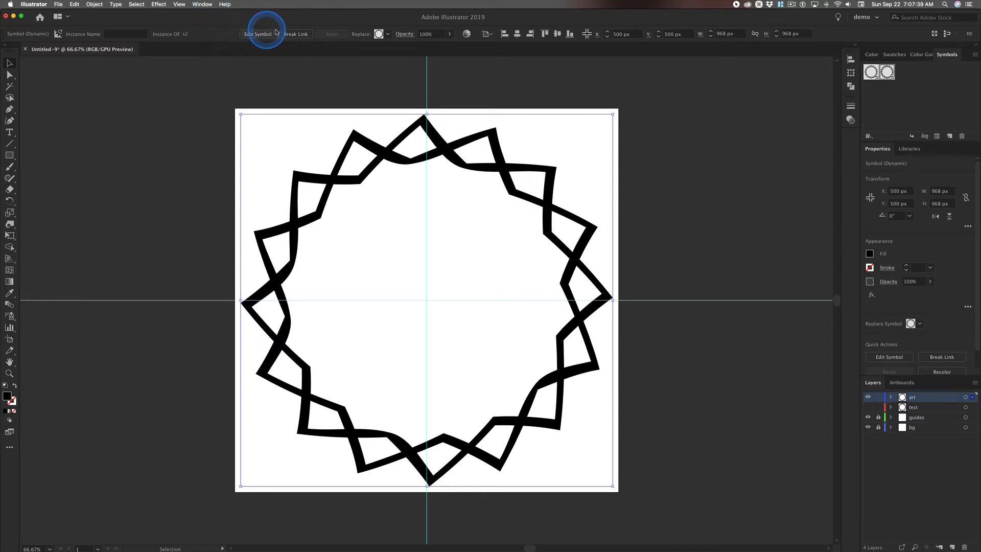
Release the artwork from symbol s2 into ungrouped paths and twirl it further around the artboard's centre
{"action": "left_click", "coordinate": [299, 33]}
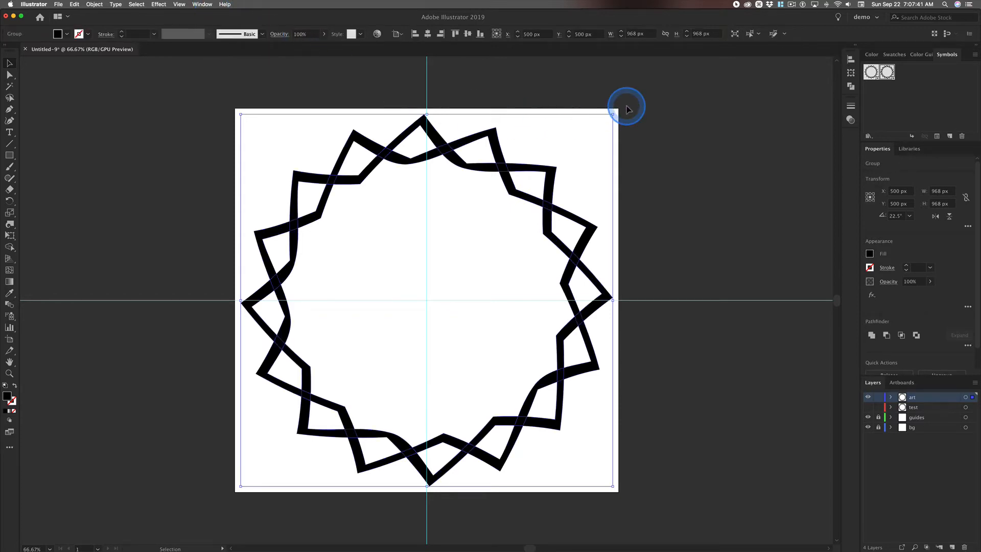
{"action": "key", "text": "ctrl+shift+g"}
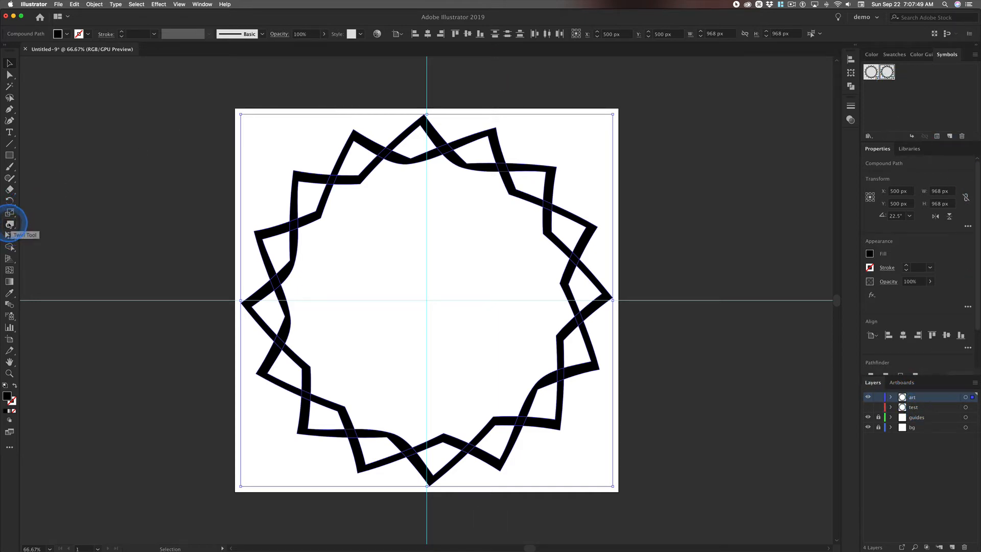
{"action": "left_click", "coordinate": [9, 224]}
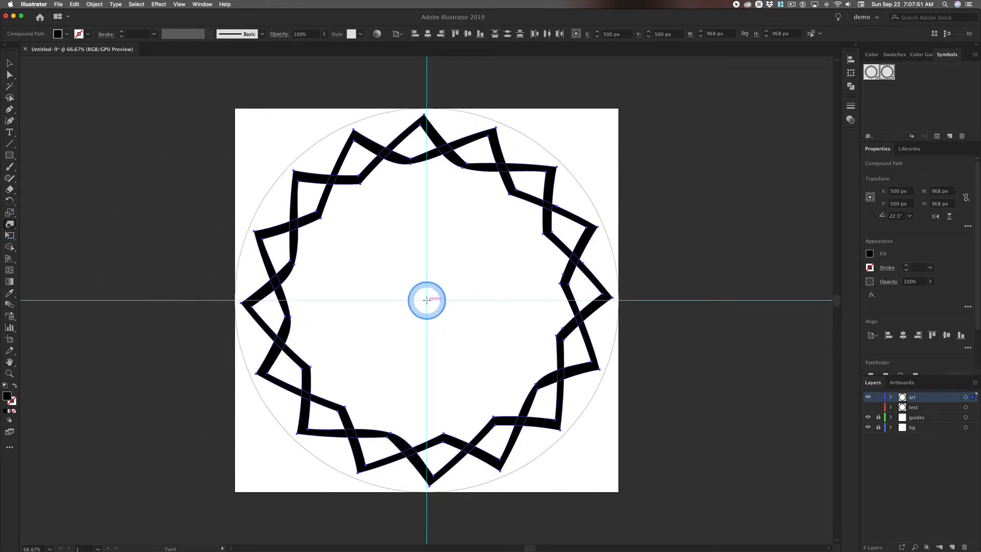
{"action": "left_click_drag", "start_coordinate": [427, 300], "coordinate": [426, 300]}
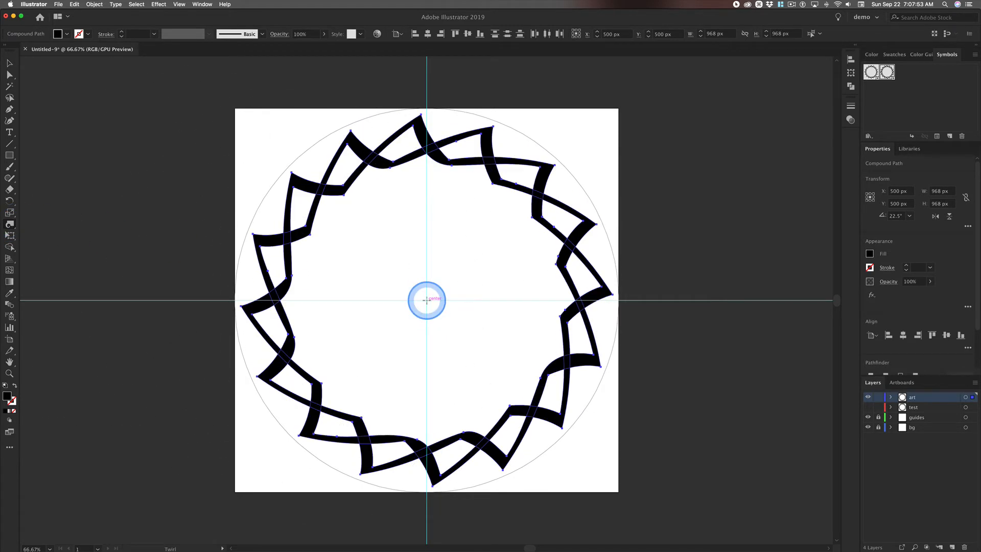
Save the further twirled ring as a dynamic symbol named s3
{"action": "left_click", "coordinate": [9, 63]}
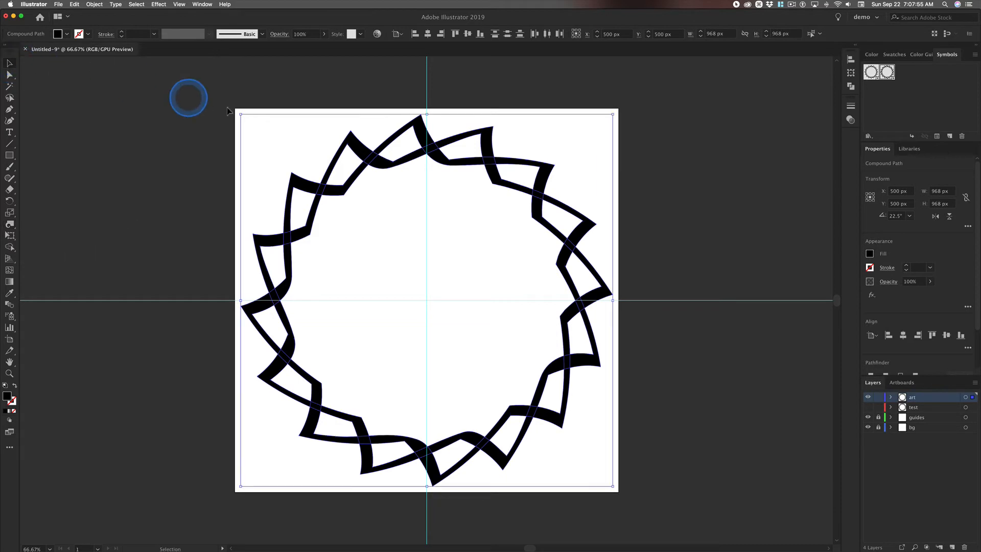
{"action": "left_click_drag", "start_coordinate": [487, 147], "coordinate": [921, 93]}
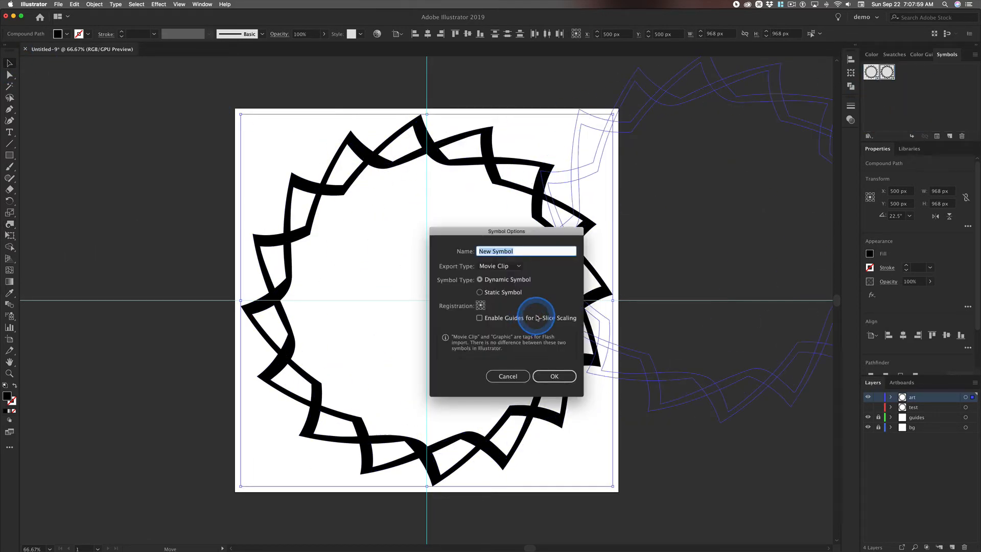
{"action": "type", "text": "s3"}
{"action": "key", "text": "Return"}
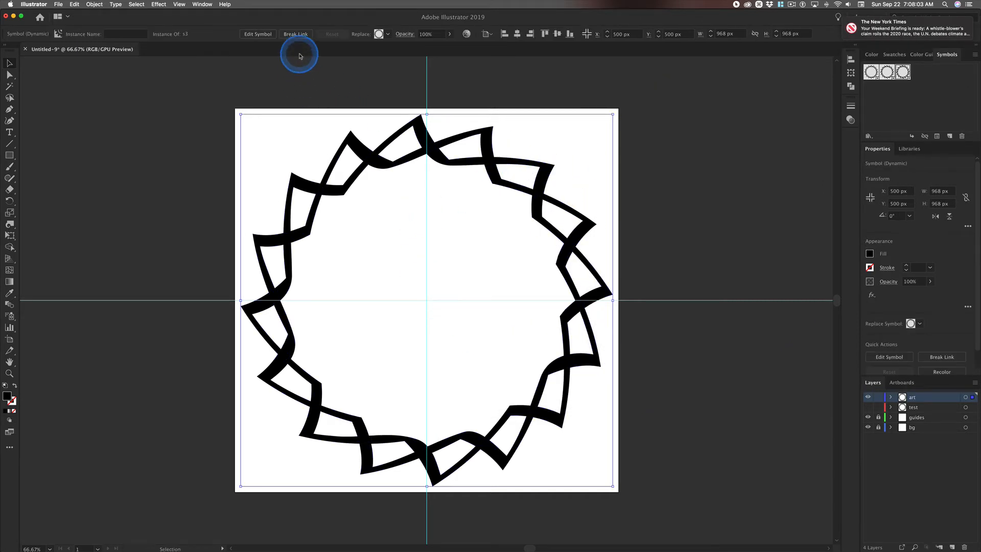
Release the artwork from symbol s3 into ungrouped paths and twirl it once more around the artboard's centre
{"action": "left_click", "coordinate": [296, 34]}
{"action": "key", "text": "super+shift+g"}
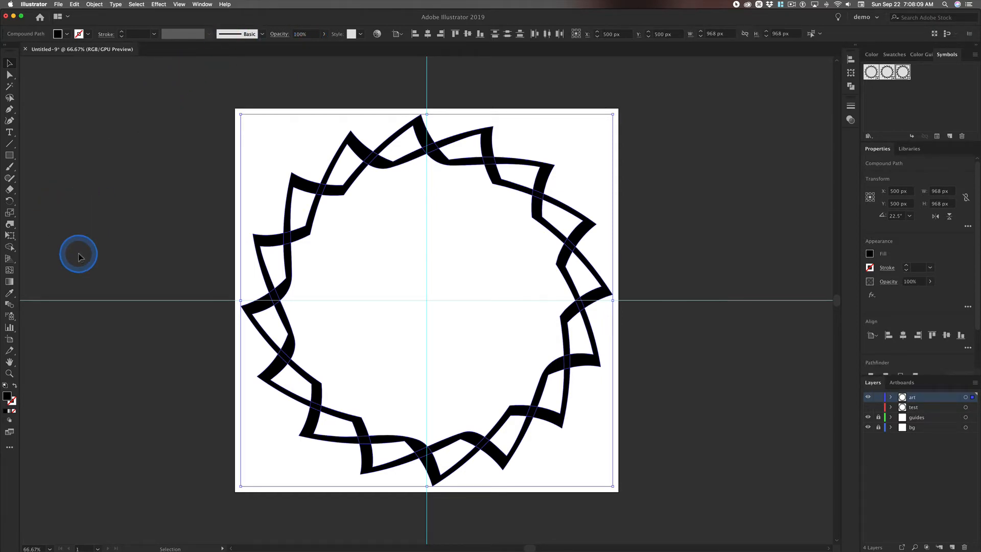
{"action": "left_click", "coordinate": [13, 223]}
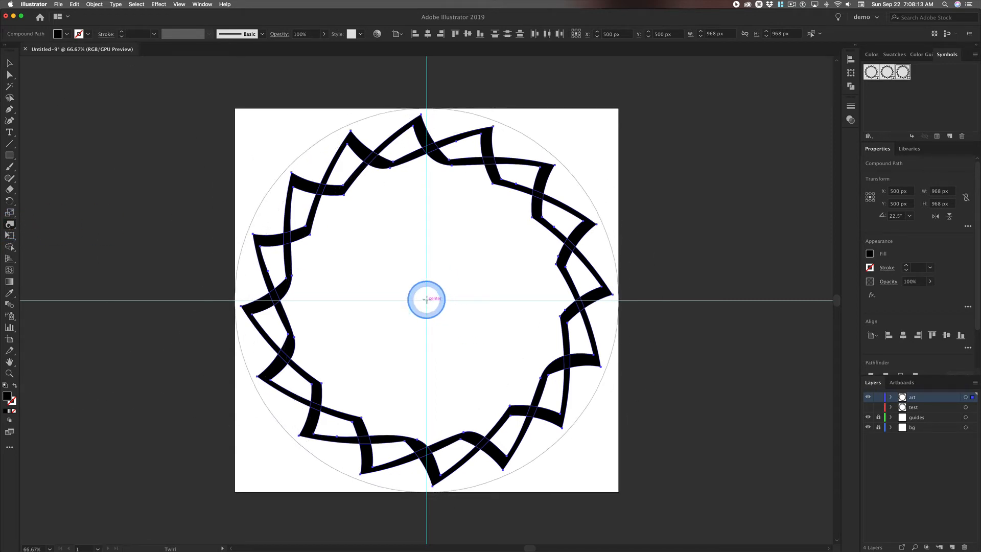
{"action": "left_click", "coordinate": [426, 299]}
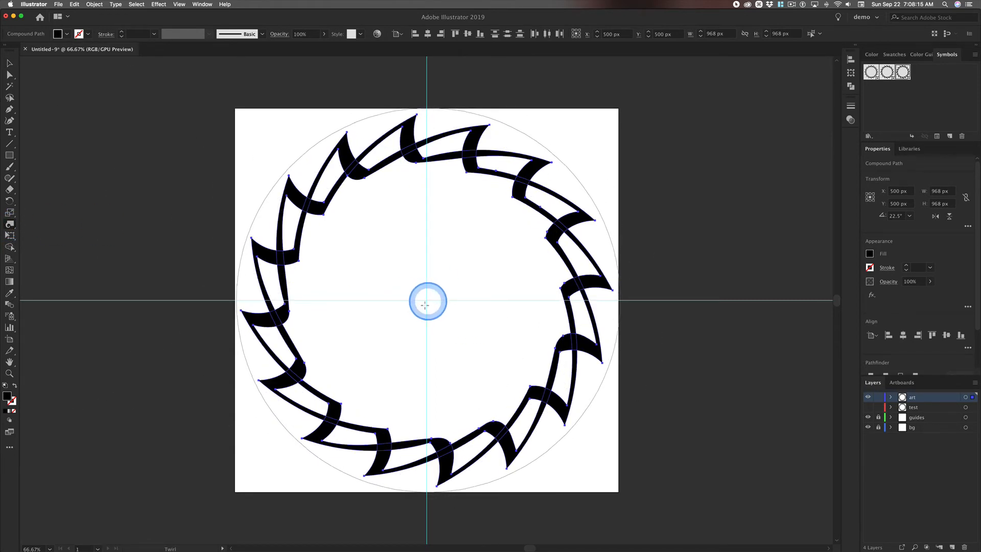
Save the further twirled star ring as a dynamic symbol named s4 and deselect it
{"action": "left_click", "coordinate": [9, 62]}
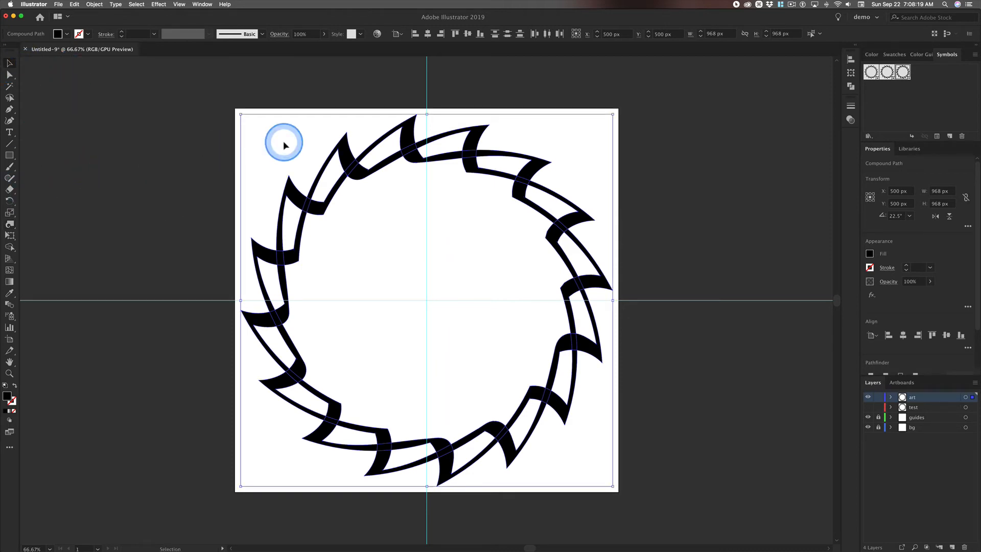
{"action": "left_click_drag", "start_coordinate": [522, 164], "coordinate": [935, 86]}
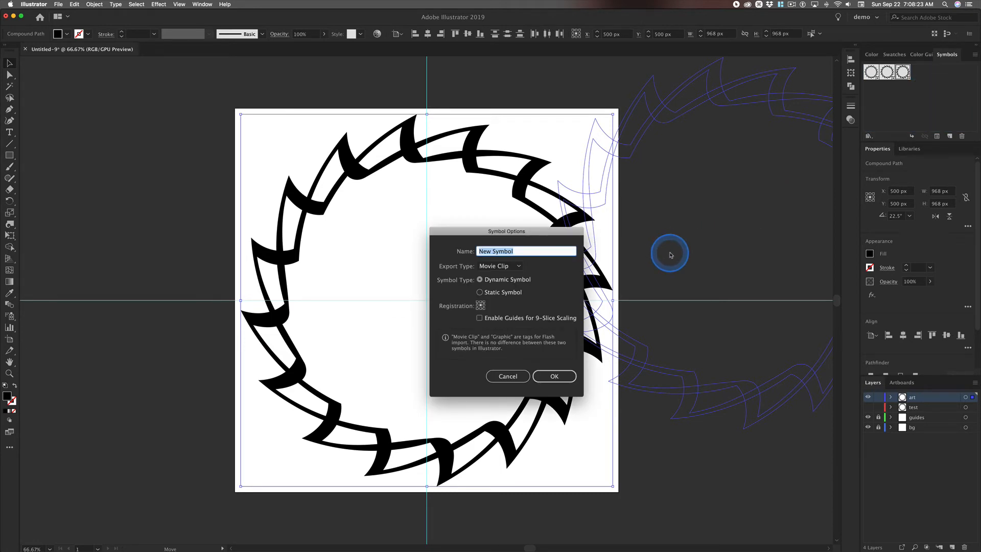
{"action": "type", "text": "s4"}
{"action": "key", "text": "Return"}
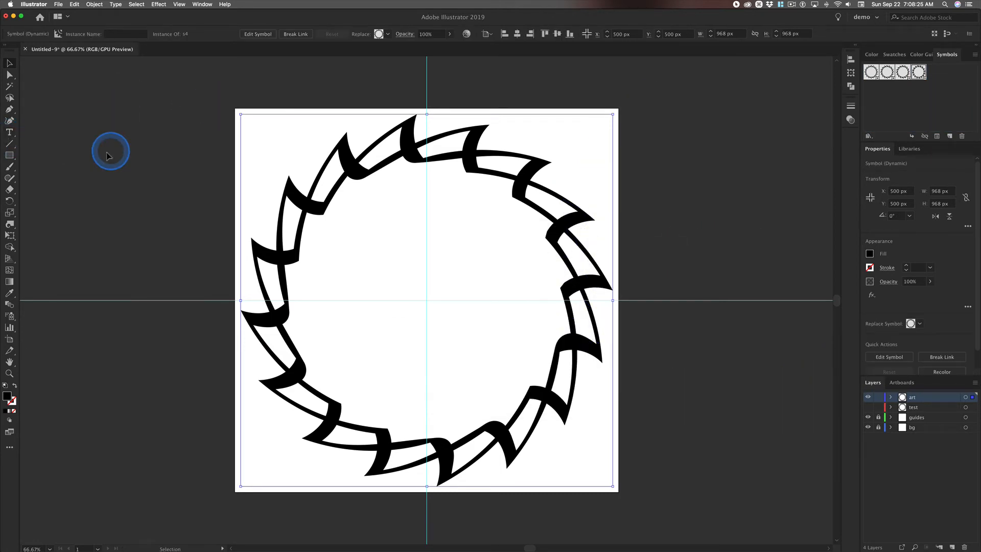
{"action": "left_click", "coordinate": [146, 156]}
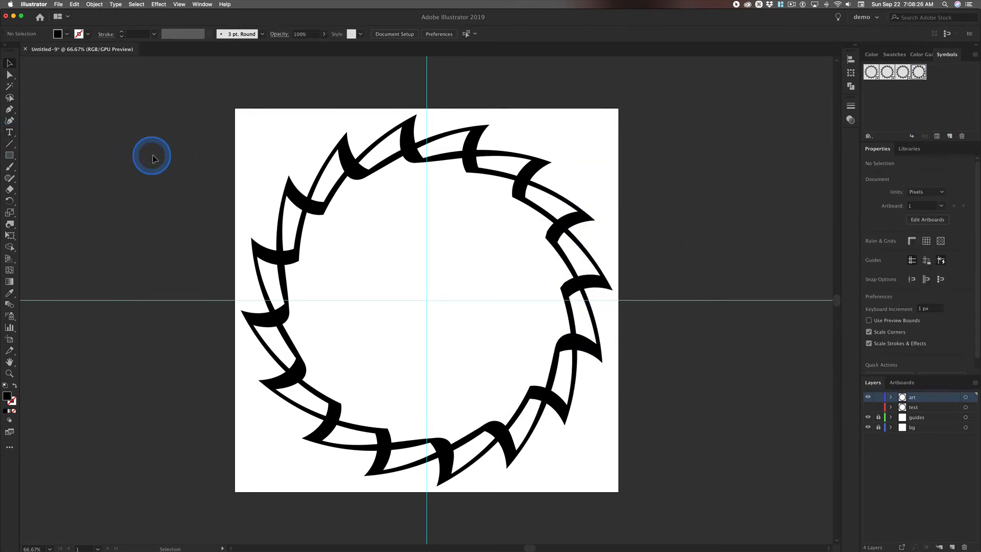
Hide the guides layer so only the star ring shows on the white artboard
{"action": "left_click", "coordinate": [868, 417]}
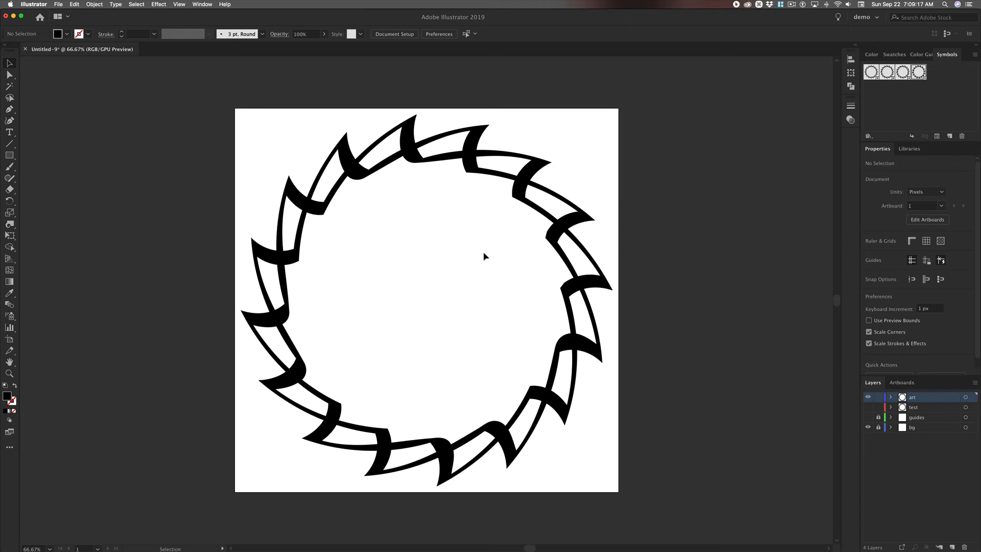
{"action": "left_click", "coordinate": [528, 274]}
{"action": "left_click", "coordinate": [435, 340]}
{"action": "left_click", "coordinate": [431, 266]}
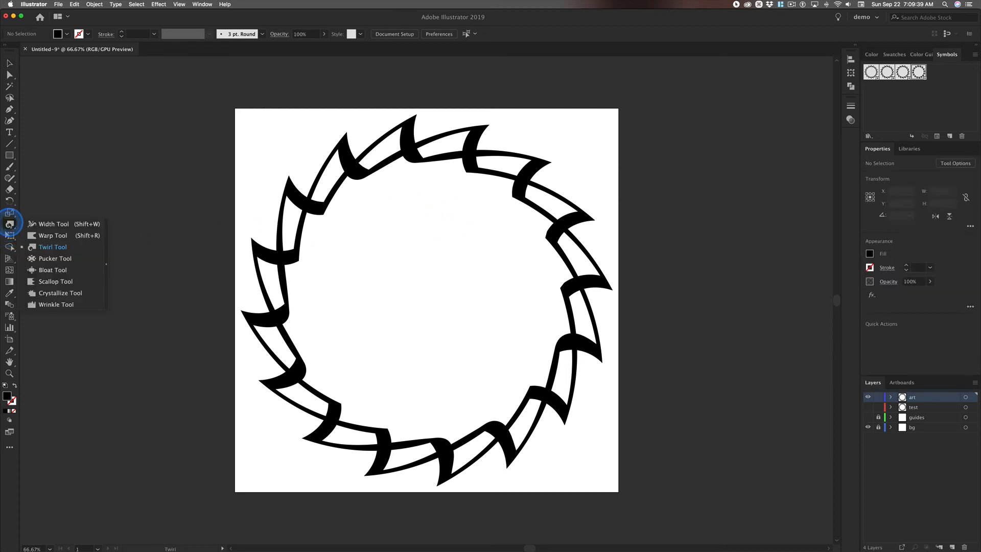
Activate the Twirl tool and centre its brush circle on the middle of the artboard
{"action": "mouse_move", "coordinate": [10, 225]}
{"action": "left_mouse_down"}
{"action": "mouse_move", "coordinate": [44, 221]}
{"action": "mouse_move", "coordinate": [51, 303]}
{"action": "mouse_move", "coordinate": [47, 225]}
{"action": "mouse_move", "coordinate": [53, 243]}
{"action": "mouse_move", "coordinate": [39, 285]}
{"action": "mouse_move", "coordinate": [11, 259]}
{"action": "mouse_move", "coordinate": [10, 227]}
{"action": "left_mouse_up"}
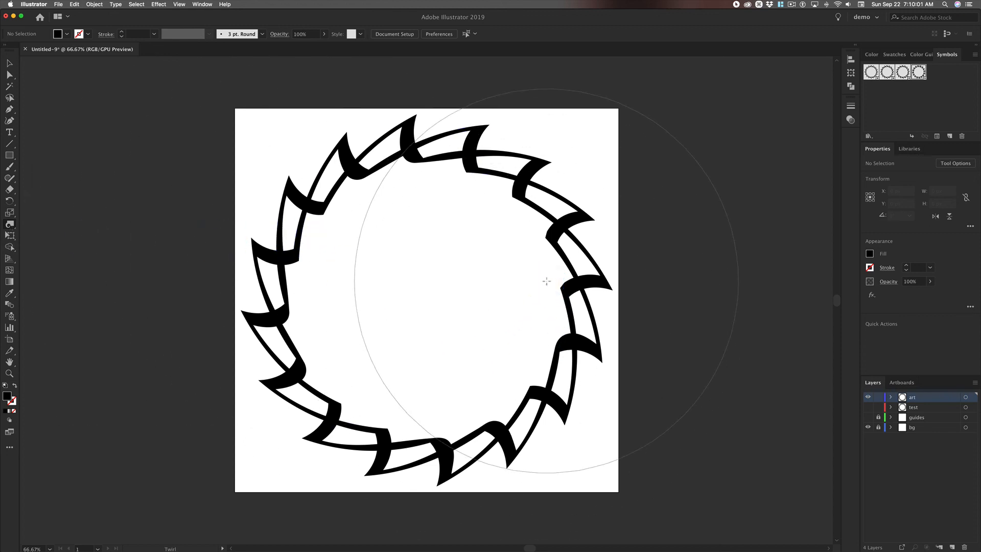
{"action": "mouse_move", "coordinate": [399, 275]}
{"action": "left_mouse_down"}
{"action": "mouse_move", "coordinate": [424, 314]}
{"action": "mouse_move", "coordinate": [427, 302]}
{"action": "left_mouse_up"}
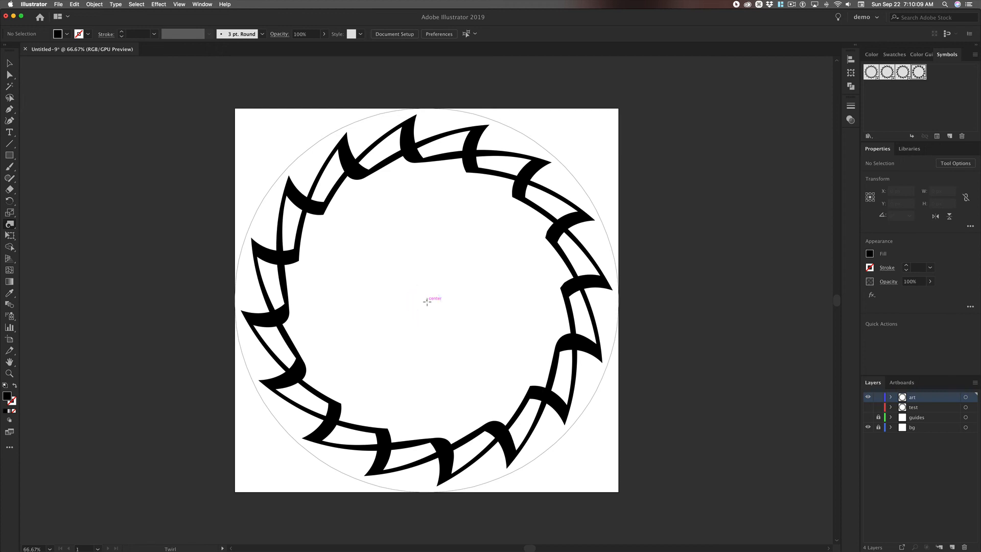